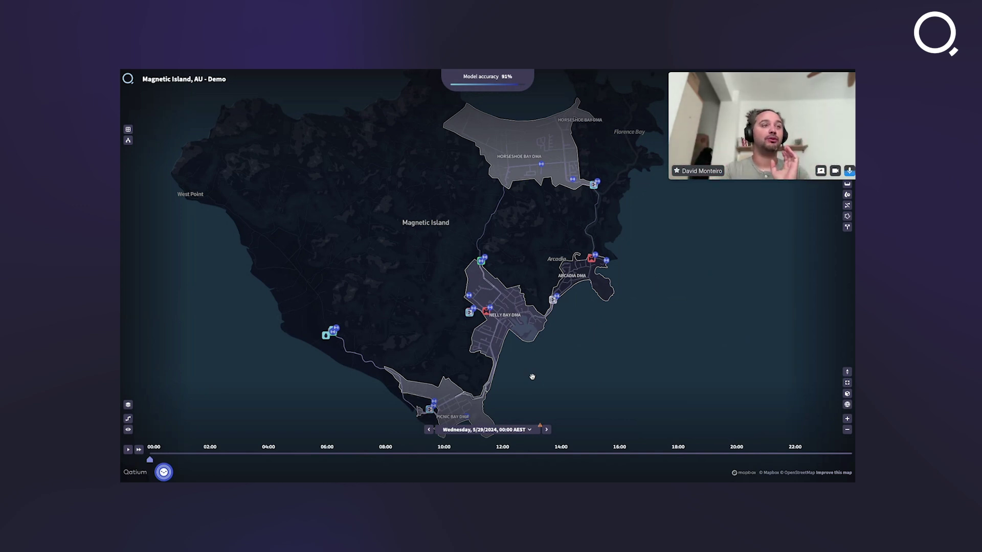
{"action": "scroll", "coordinate": [585, 352], "scroll_direction": "down", "scroll_amount": 5}
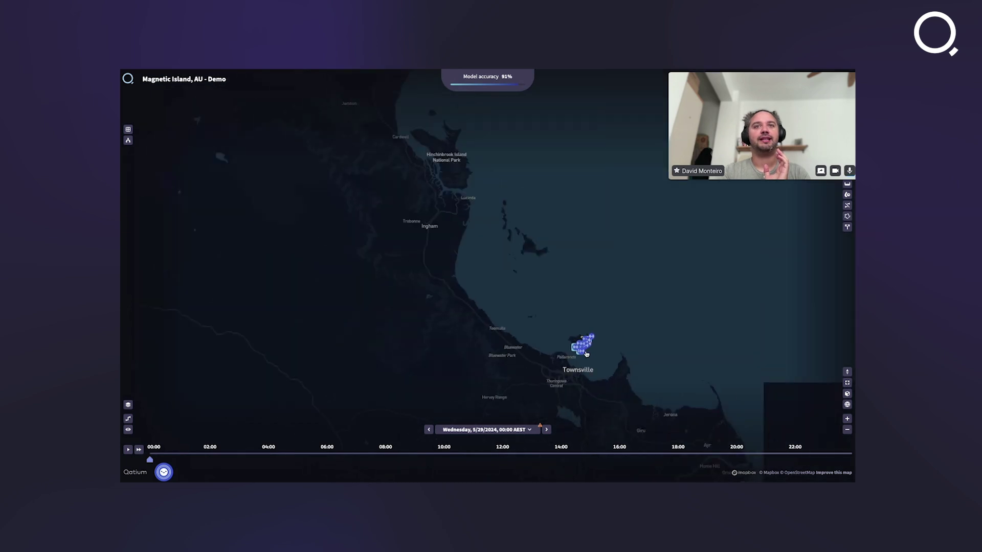
{"action": "scroll", "coordinate": [586, 354], "scroll_direction": "down", "scroll_amount": 5}
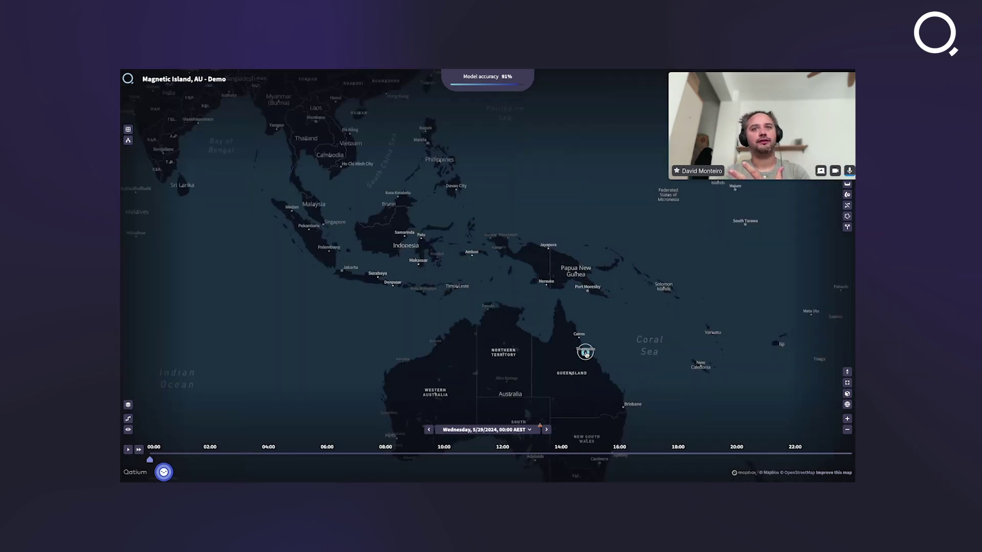
{"action": "mouse_move", "coordinate": [586, 354]}
{"action": "scroll", "coordinate": [586, 353], "scroll_direction": "up", "scroll_amount": 5}
{"action": "scroll", "coordinate": [586, 353], "scroll_direction": "up", "scroll_amount": 5}
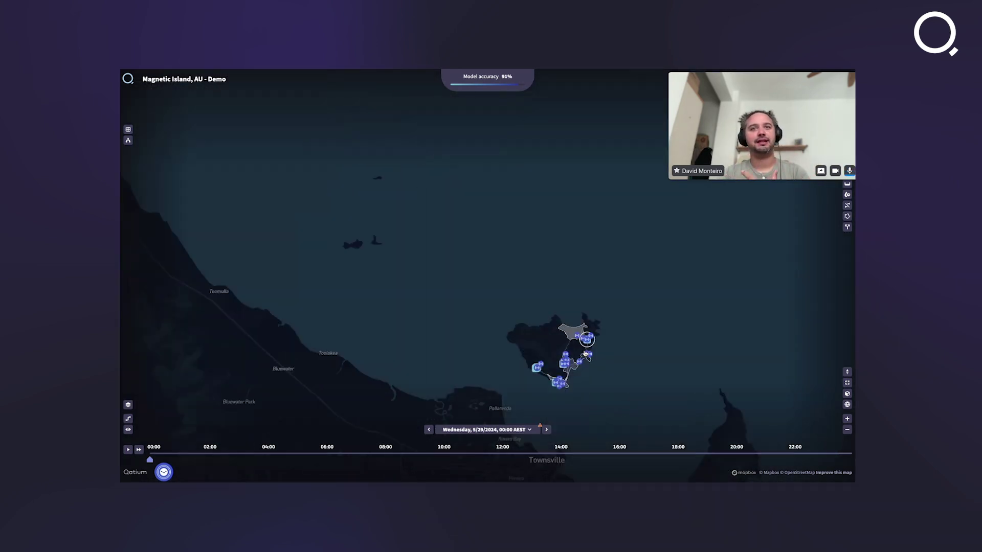
{"action": "scroll", "coordinate": [562, 356], "scroll_direction": "up", "scroll_amount": 5}
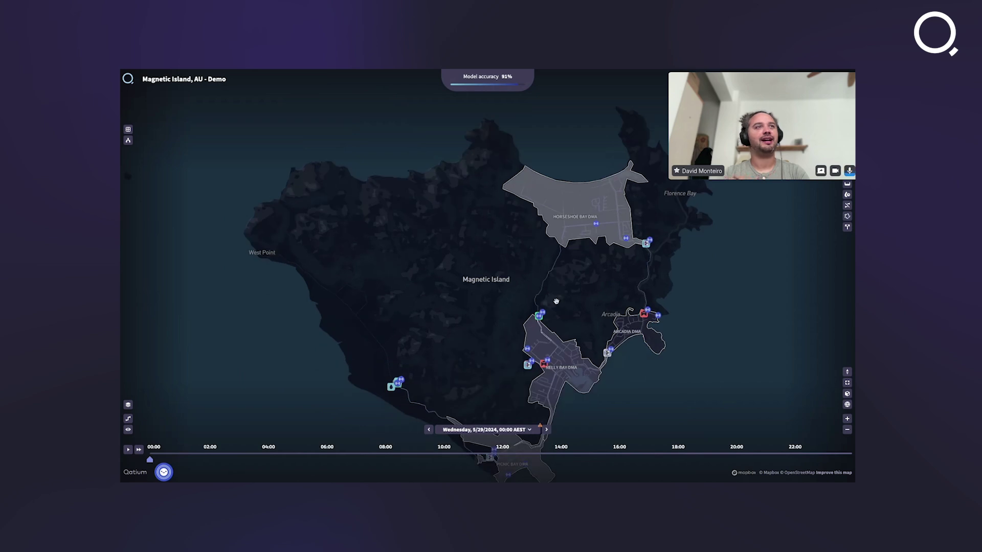
{"action": "left_click_drag", "start_coordinate": [571, 239], "coordinate": [584, 241]}
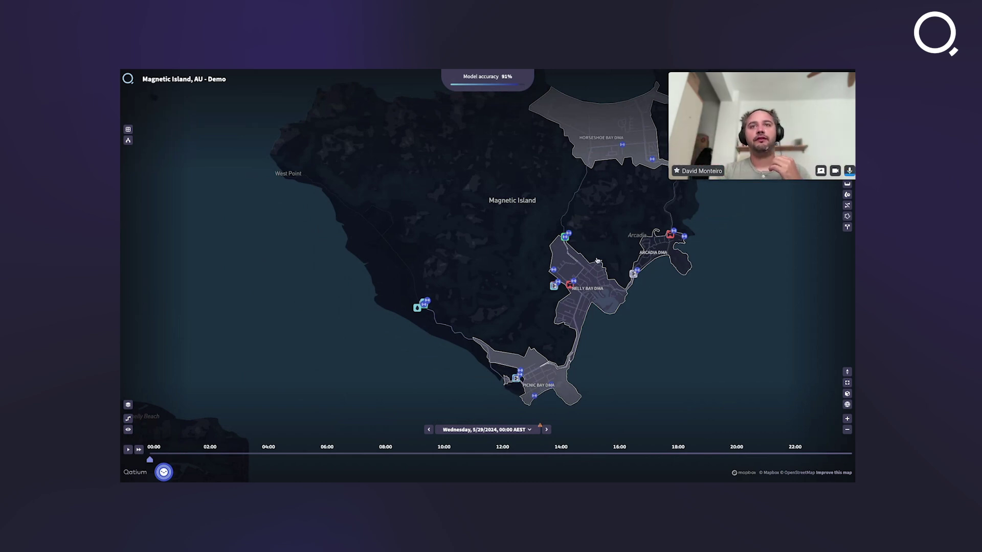
Zoom in on the western Nelly Bay DMA pipes and open the Network Elements layer list.
{"action": "scroll", "coordinate": [597, 261], "scroll_direction": "up", "scroll_amount": 5}
{"action": "scroll", "coordinate": [586, 287], "scroll_direction": "up", "scroll_amount": 3}
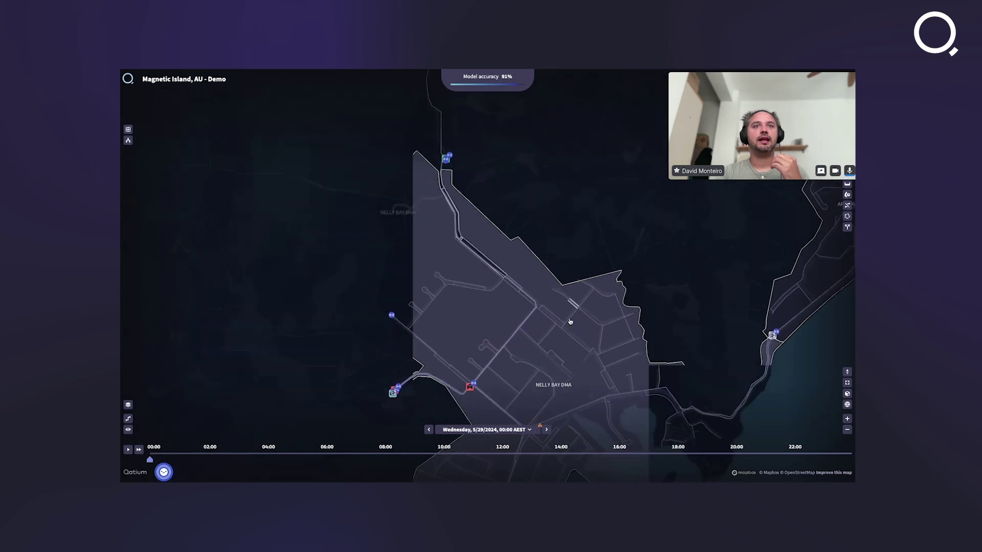
{"action": "left_click_drag", "start_coordinate": [535, 370], "coordinate": [515, 245]}
{"action": "mouse_move", "coordinate": [516, 245]}
{"action": "scroll", "coordinate": [516, 246], "scroll_direction": "up", "scroll_amount": 2}
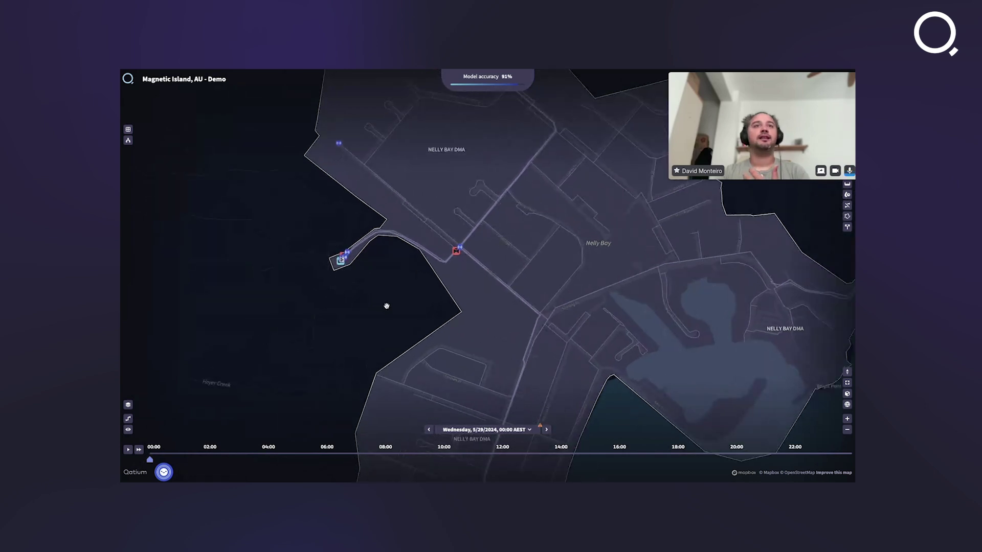
{"action": "scroll", "coordinate": [386, 305], "scroll_direction": "up", "scroll_amount": 5}
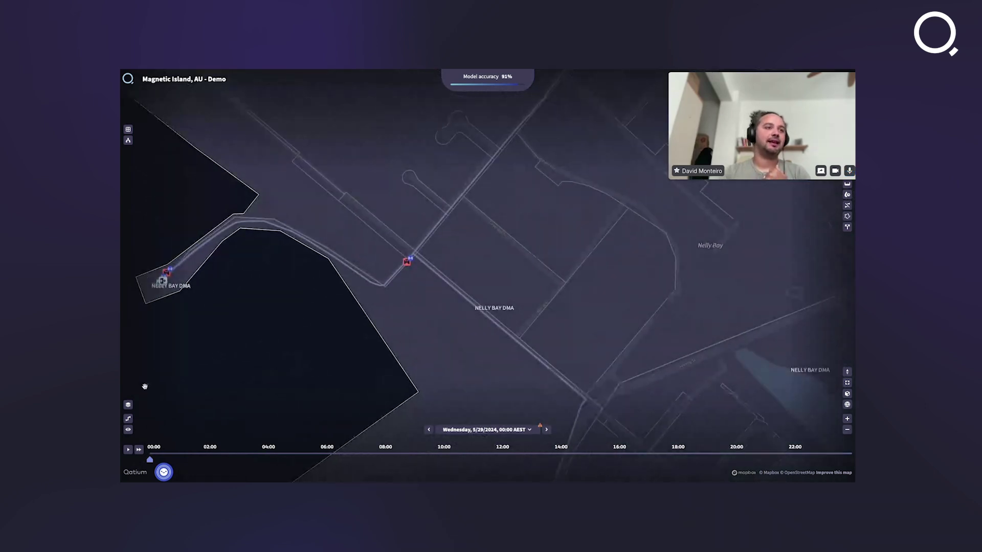
{"action": "left_click", "coordinate": [128, 430]}
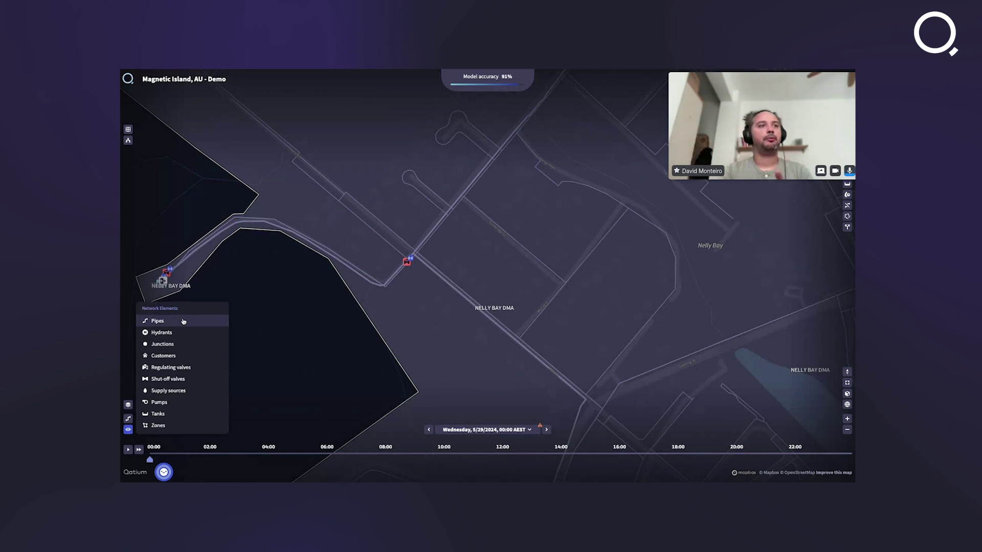
Hide the Zones layer and zoom closer into Nelly Bay.
{"action": "left_click", "coordinate": [159, 426]}
{"action": "scroll", "coordinate": [533, 252], "scroll_direction": "up", "scroll_amount": 3}
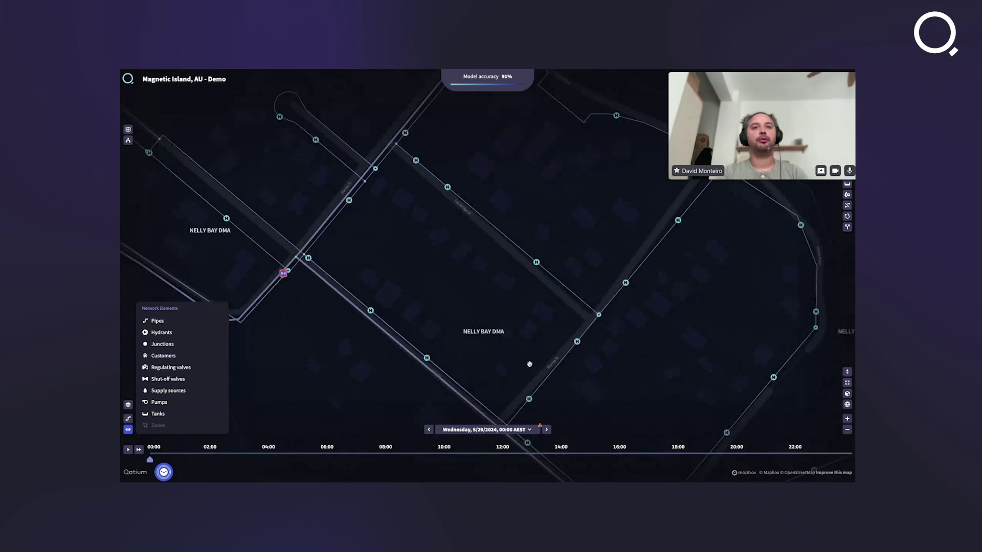
{"action": "scroll", "coordinate": [527, 369], "scroll_direction": "up", "scroll_amount": 2}
Tilt the map into 3-D and inspect valve V_29283501, then pipe P_01498 (375 mm, 4.65 l/s).
{"action": "left_click_drag", "start_coordinate": [528, 369], "coordinate": [522, 317]}
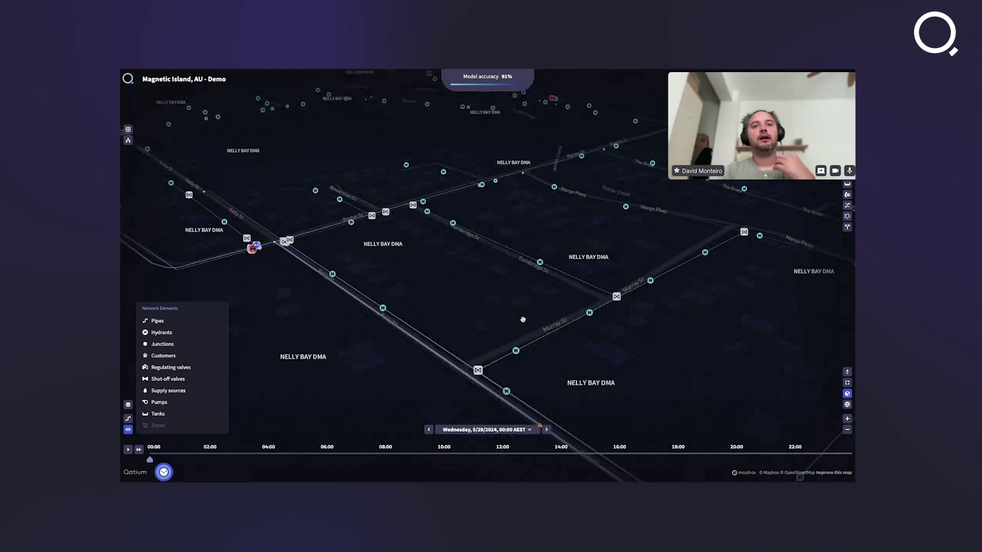
{"action": "left_click", "coordinate": [478, 372]}
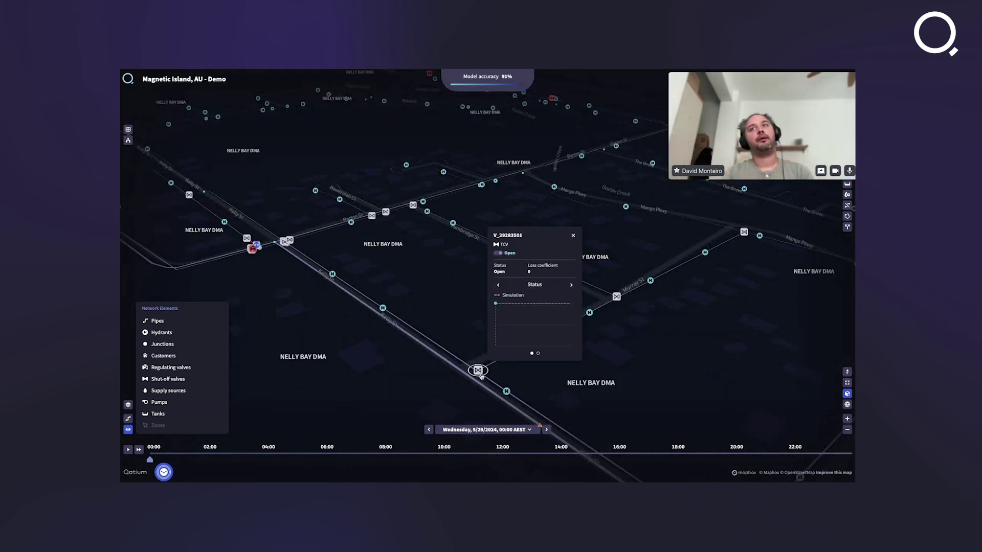
{"action": "left_click", "coordinate": [342, 296]}
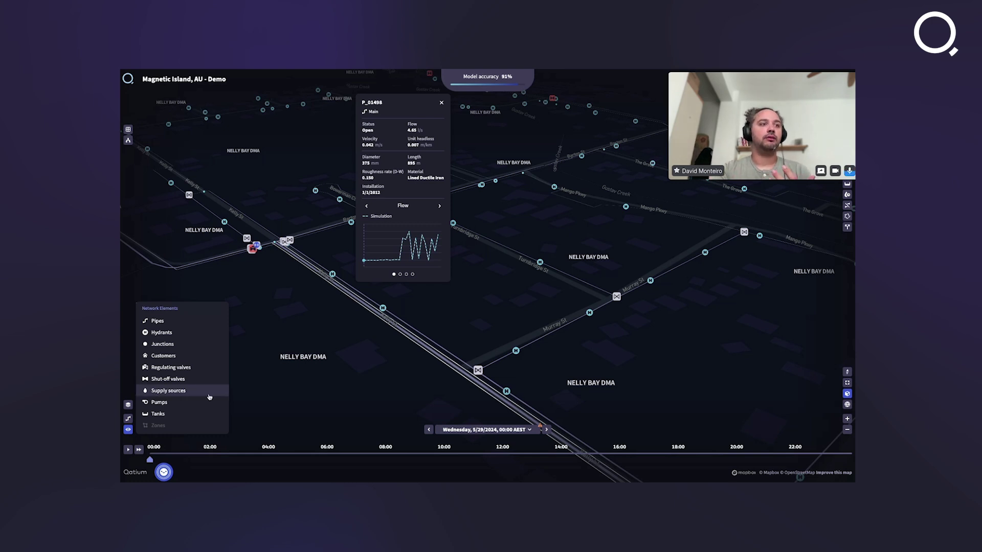
Return to the flat map, close pipe P_01498's details and review the flow-shaded pipes.
{"action": "left_click", "coordinate": [847, 393]}
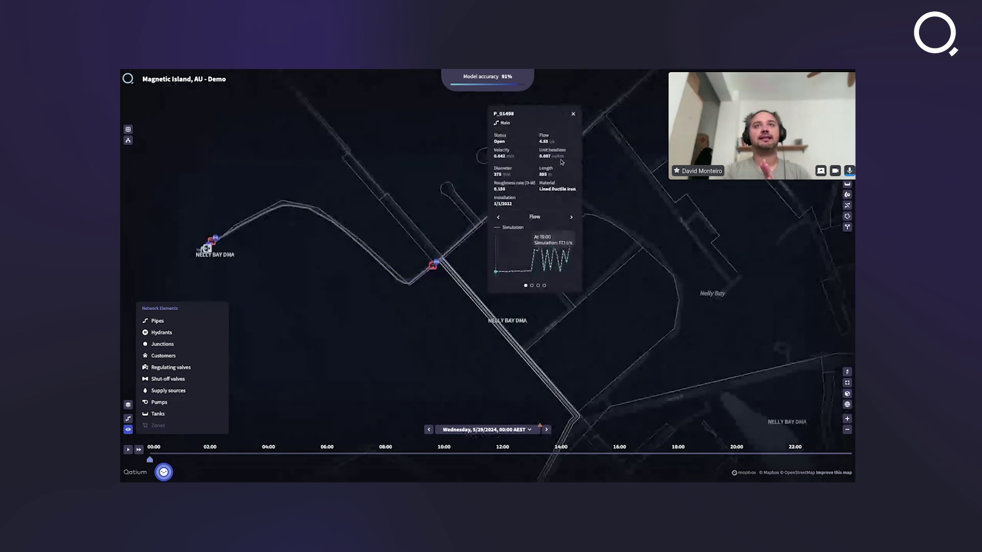
{"action": "left_click", "coordinate": [574, 113]}
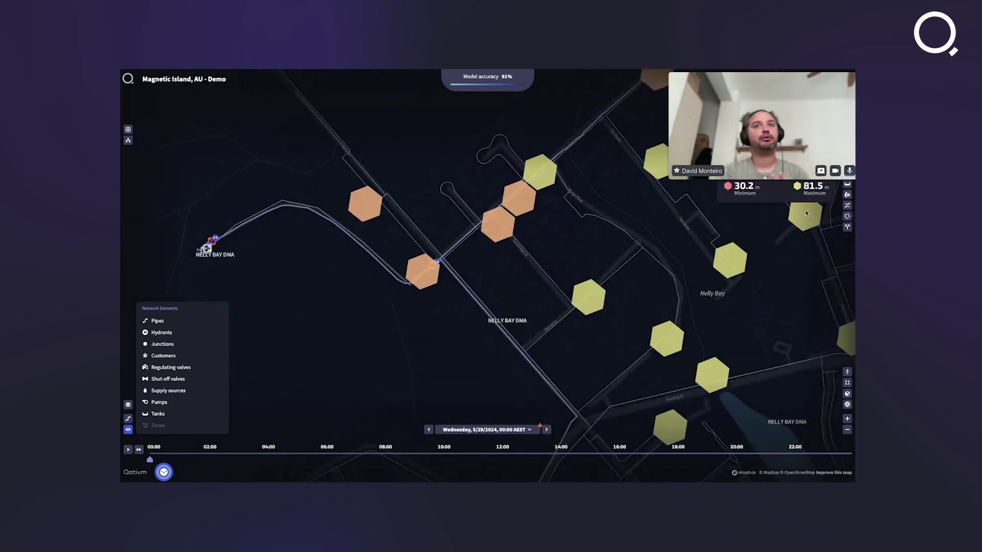
{"action": "scroll", "coordinate": [776, 274], "scroll_direction": "down", "scroll_amount": 1}
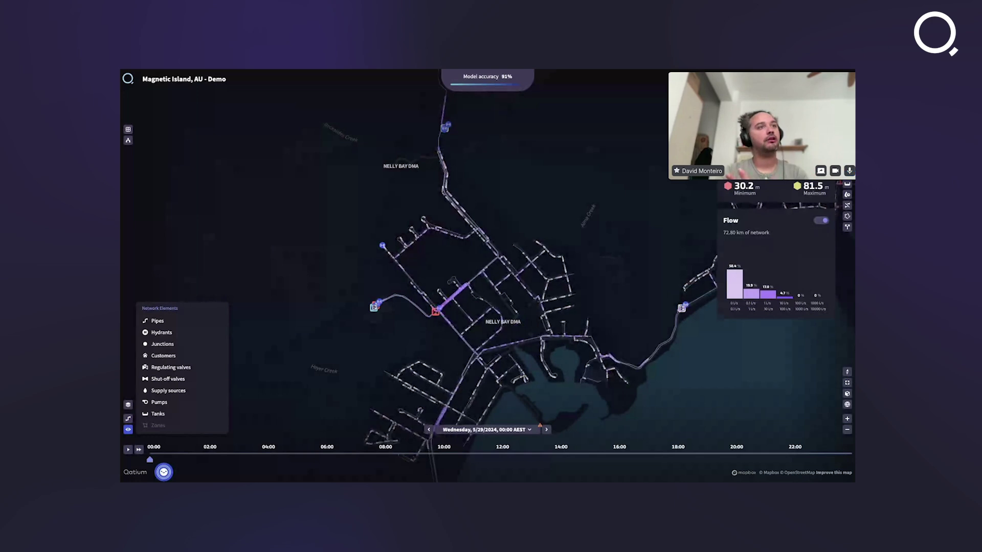
{"action": "scroll", "coordinate": [776, 256], "scroll_direction": "down", "scroll_amount": 2}
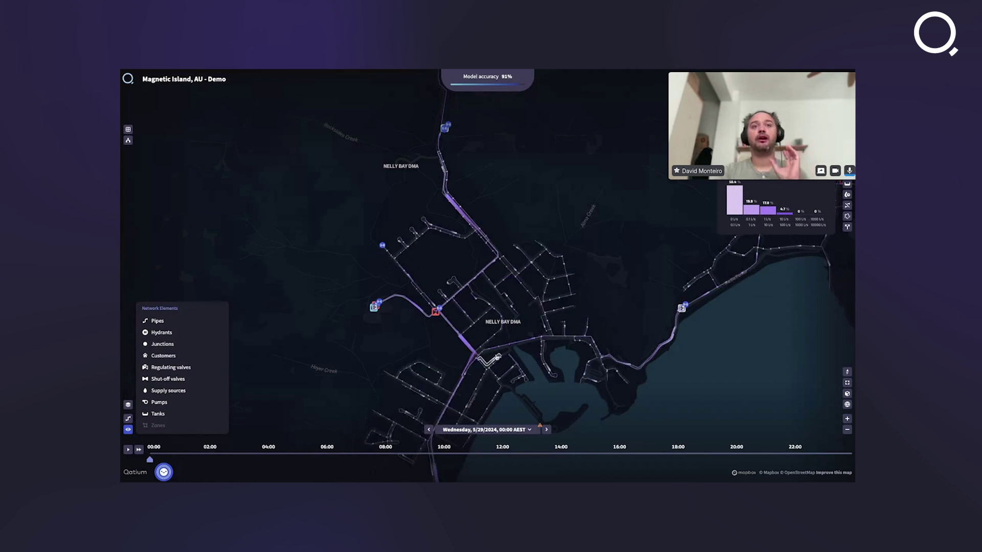
{"action": "scroll", "coordinate": [503, 350], "scroll_direction": "up", "scroll_amount": 5}
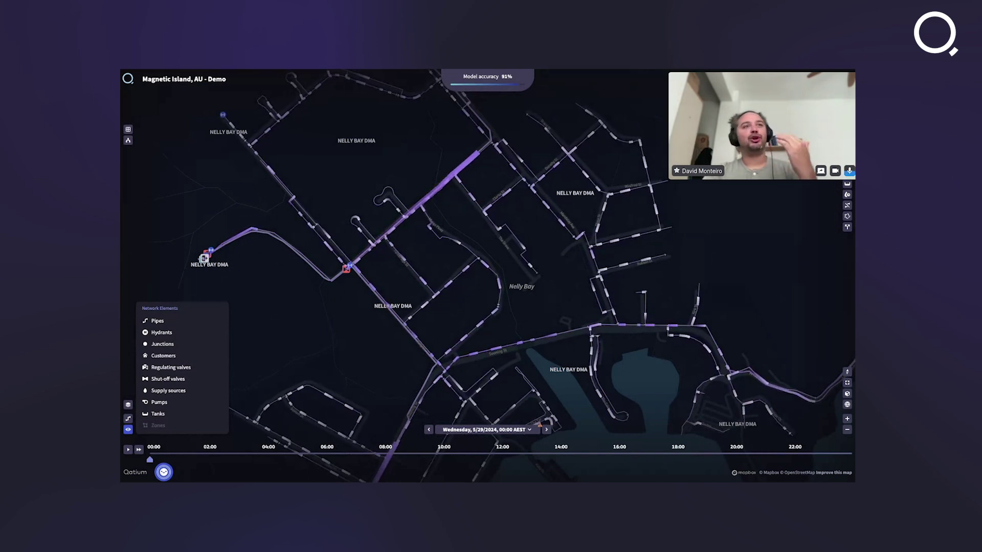
Pan and zoom out across the eastern coastal and northern Nelly Bay network.
{"action": "scroll", "coordinate": [481, 317], "scroll_direction": "down", "scroll_amount": 5}
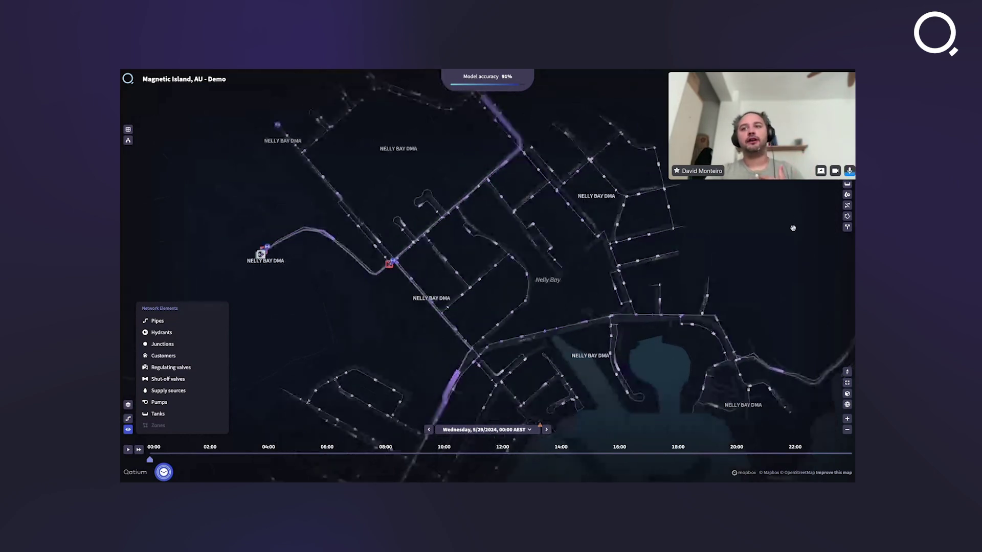
{"action": "left_click_drag", "start_coordinate": [481, 317], "coordinate": [396, 321]}
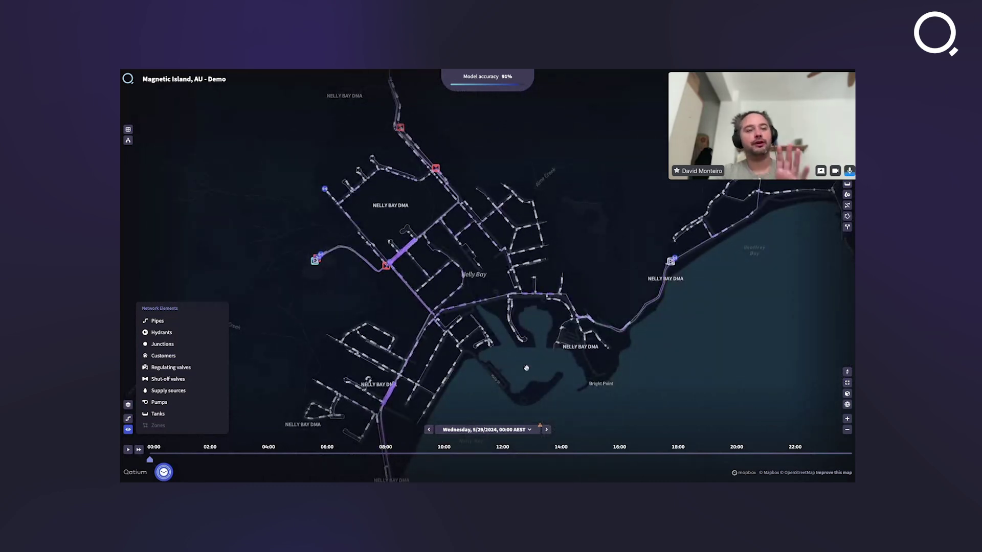
{"action": "left_click_drag", "start_coordinate": [530, 366], "coordinate": [559, 324]}
{"action": "scroll", "coordinate": [559, 325], "scroll_direction": "down", "scroll_amount": 3}
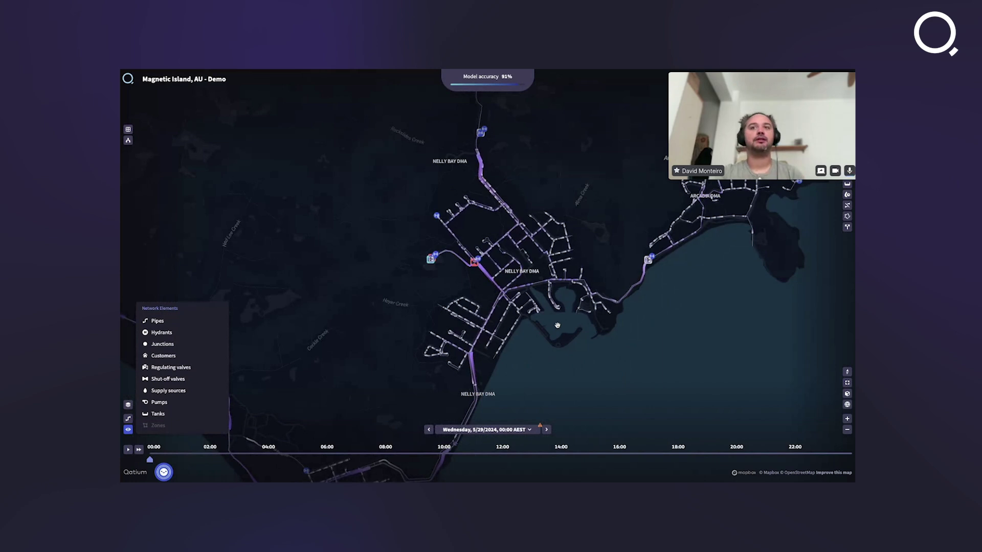
{"action": "scroll", "coordinate": [610, 356], "scroll_direction": "down", "scroll_amount": 3}
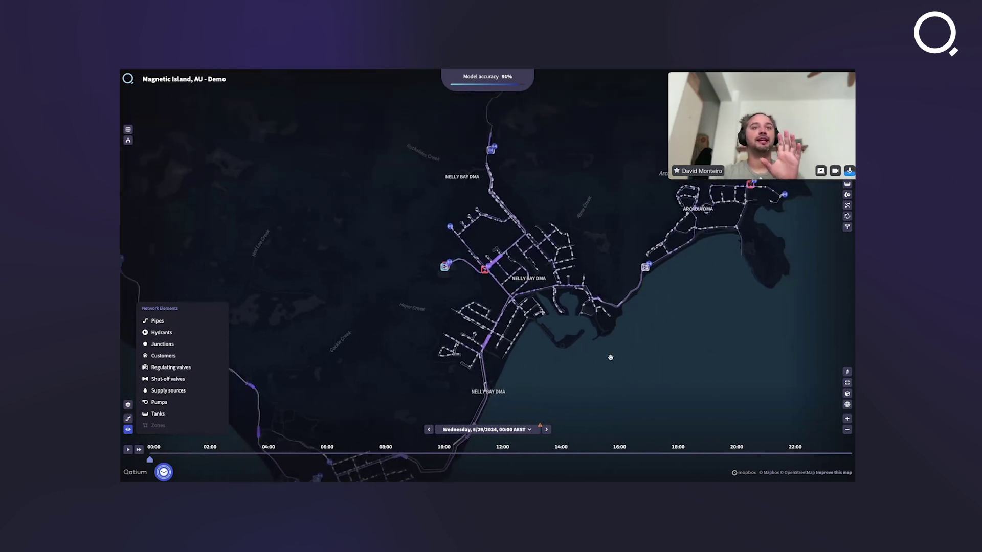
{"action": "scroll", "coordinate": [610, 357], "scroll_direction": "down", "scroll_amount": 3}
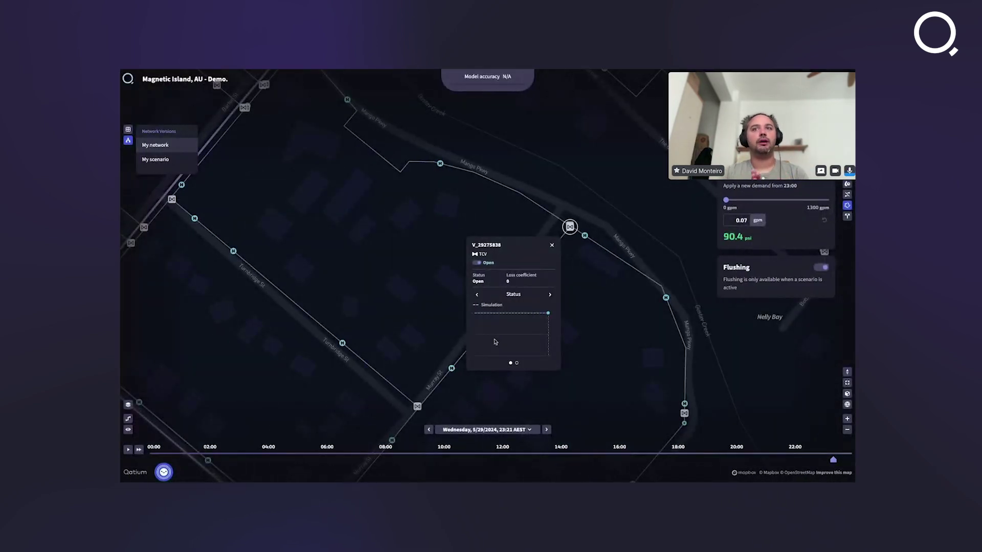
Close valve V_29275838's details and zoom back in on the Nelly Bay streets.
{"action": "left_click", "coordinate": [551, 243]}
{"action": "scroll", "coordinate": [454, 254], "scroll_direction": "down", "scroll_amount": 4}
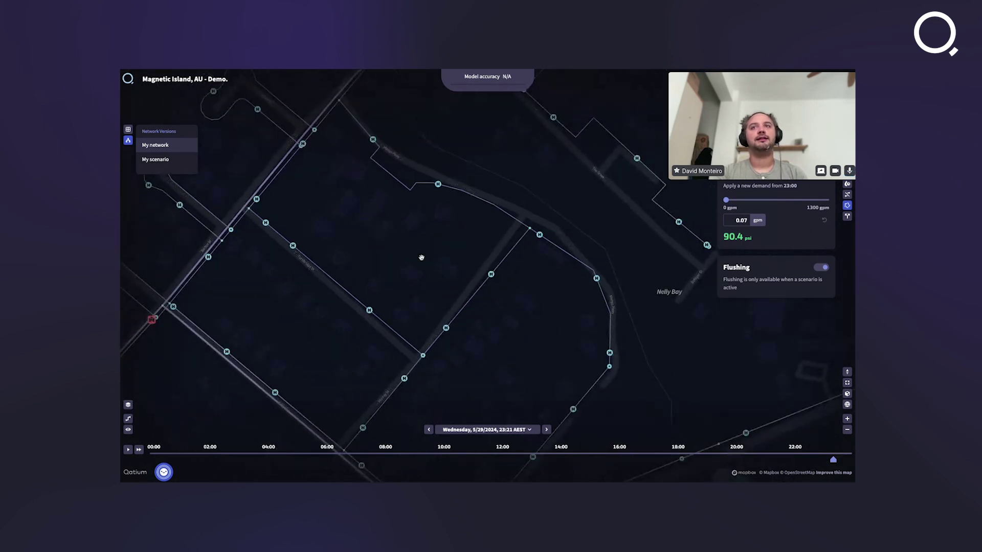
{"action": "scroll", "coordinate": [421, 257], "scroll_direction": "down", "scroll_amount": 10}
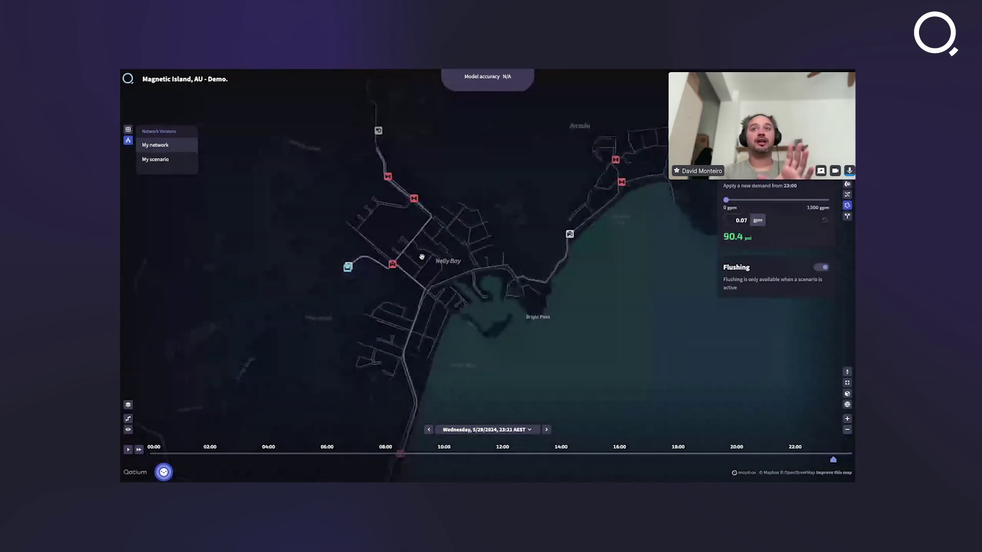
{"action": "scroll", "coordinate": [421, 257], "scroll_direction": "up", "scroll_amount": 8}
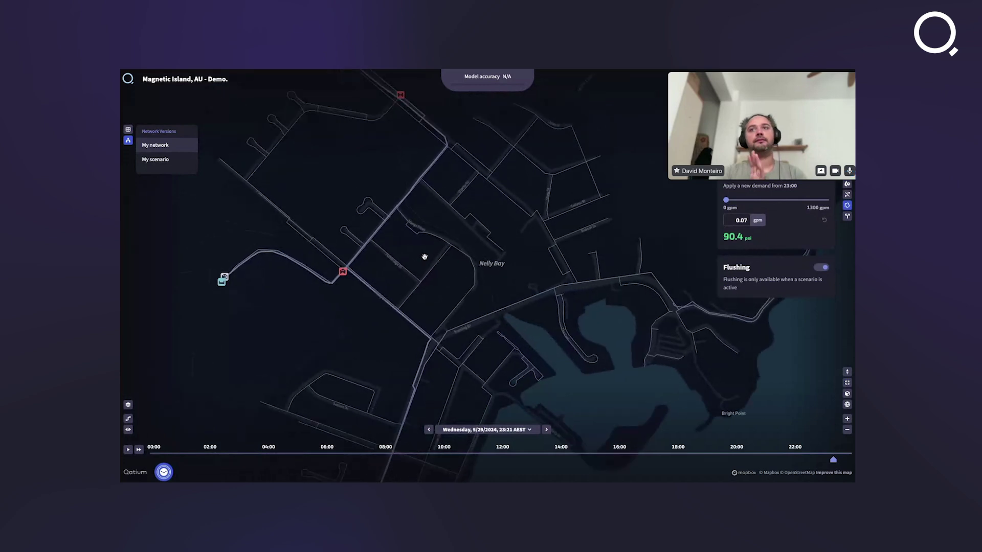
{"action": "scroll", "coordinate": [437, 258], "scroll_direction": "up", "scroll_amount": 4}
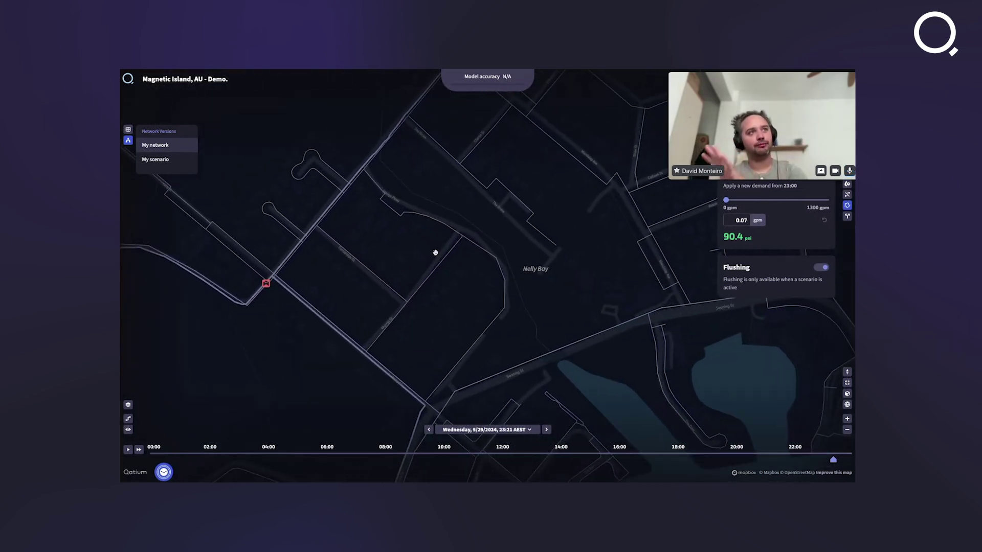
{"action": "scroll", "coordinate": [435, 252], "scroll_direction": "up", "scroll_amount": 2}
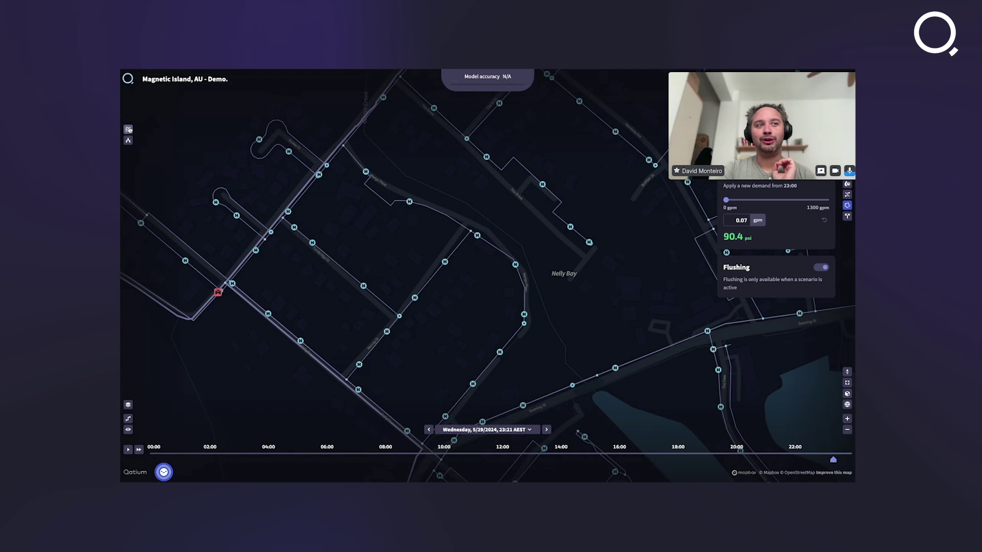
Switch the network to the Flushing work mode.
{"action": "left_click", "coordinate": [129, 130]}
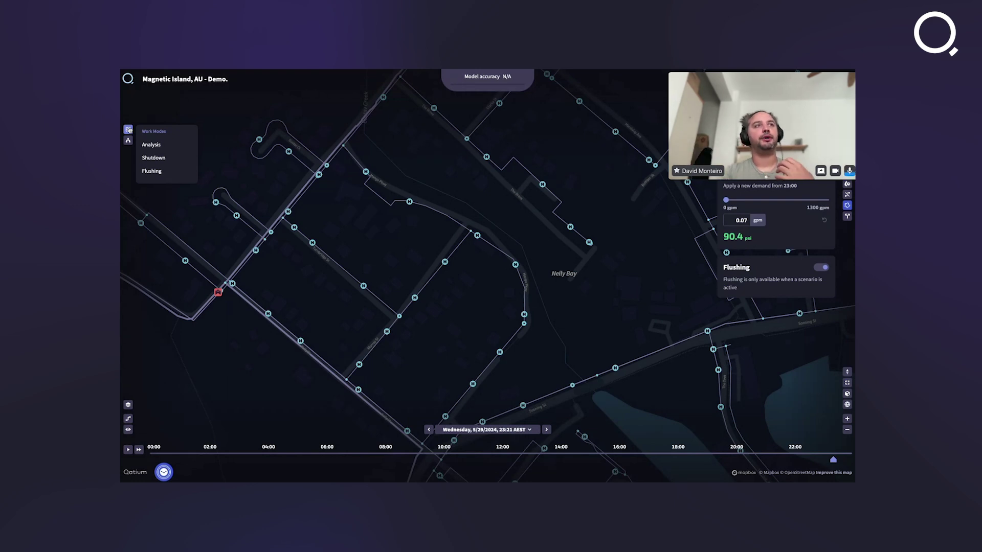
{"action": "left_click", "coordinate": [171, 173]}
{"action": "mouse_move", "coordinate": [407, 302]}
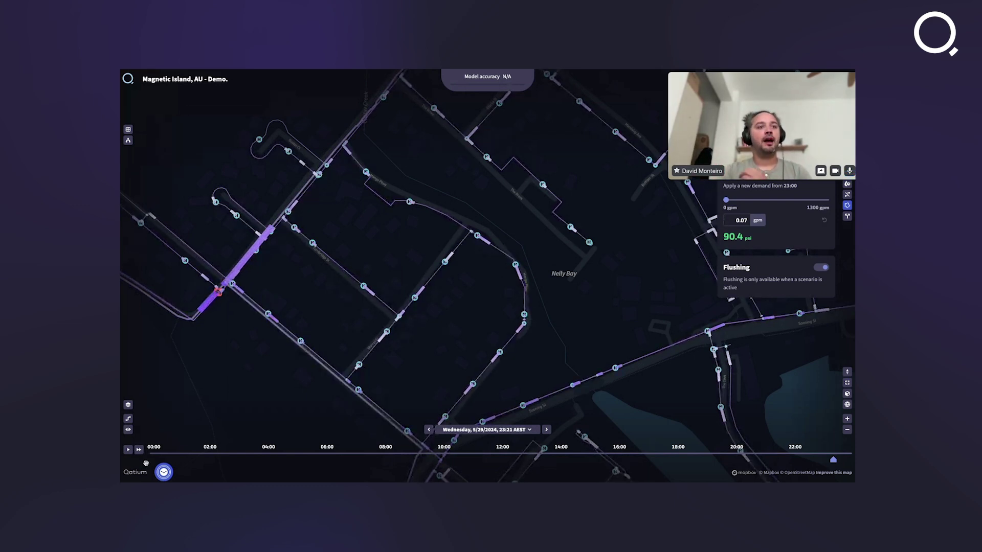
At 04:00, raise hydrant H_25764294's flushing demand to about 723 gpm (70.7 psi).
{"action": "left_click", "coordinate": [269, 457]}
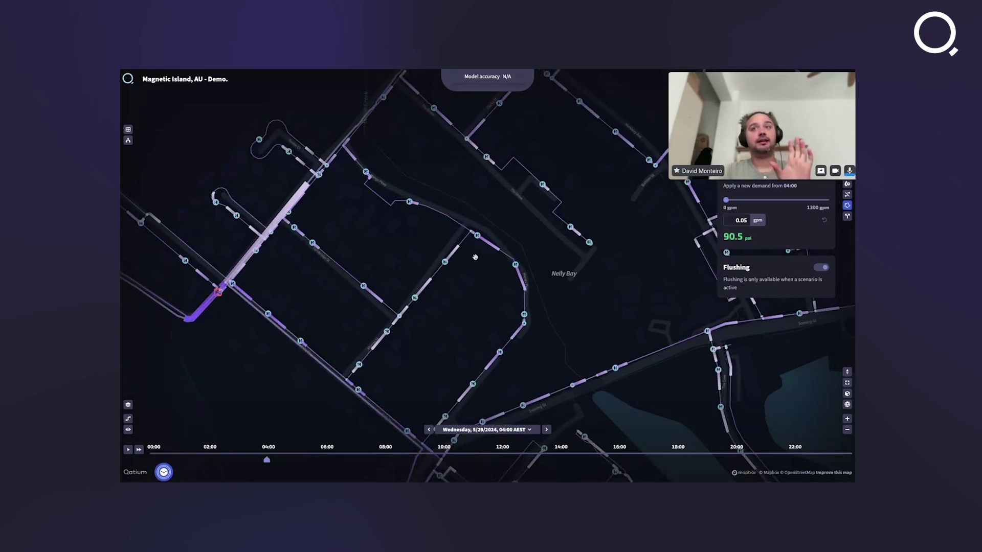
{"action": "scroll", "coordinate": [473, 236], "scroll_direction": "up", "scroll_amount": 5}
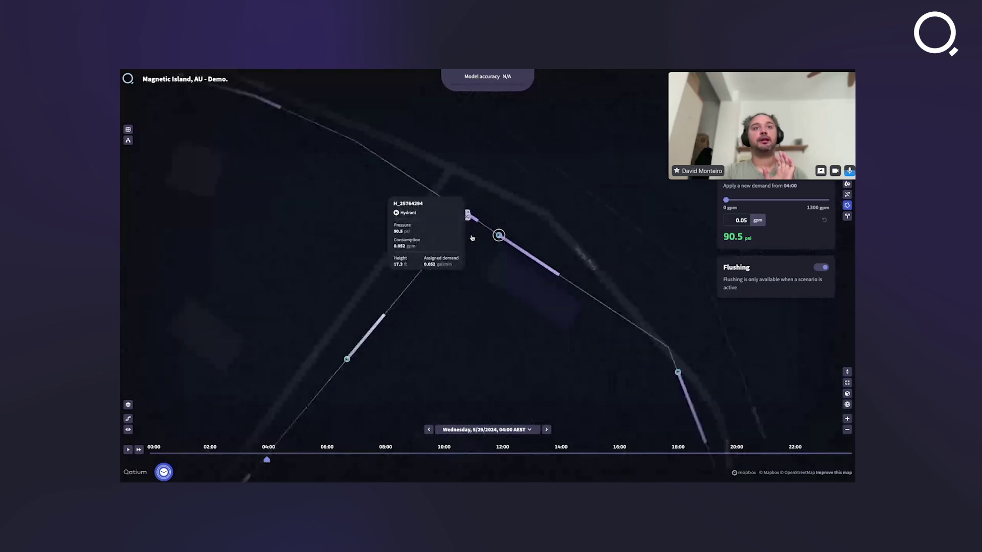
{"action": "left_click", "coordinate": [508, 238]}
{"action": "scroll", "coordinate": [515, 297], "scroll_direction": "down", "scroll_amount": 3}
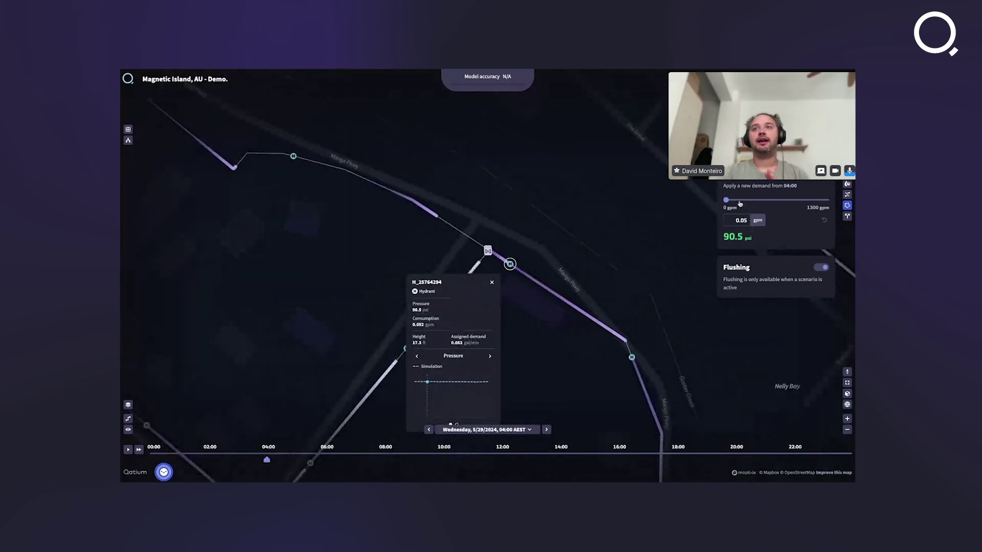
{"action": "left_click_drag", "start_coordinate": [727, 201], "coordinate": [781, 201]}
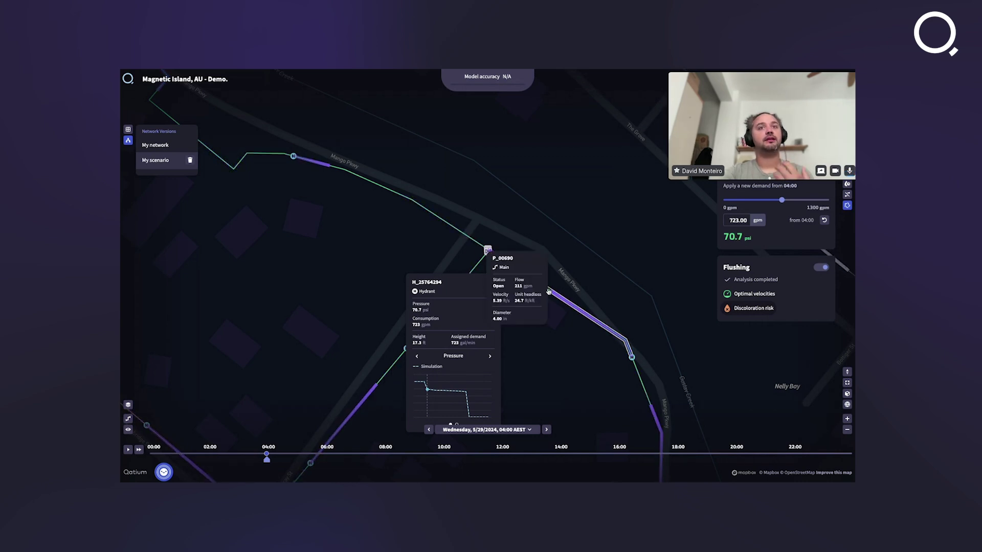
Close the hydrant details and zoom out to survey the flushed pipes across Nelly Bay.
{"action": "left_click", "coordinate": [493, 284]}
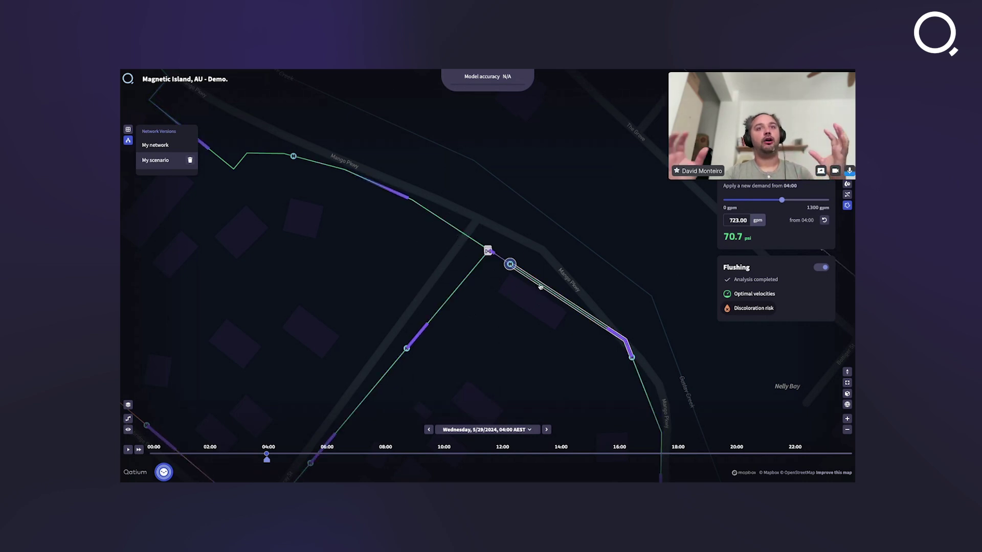
{"action": "mouse_move", "coordinate": [538, 285]}
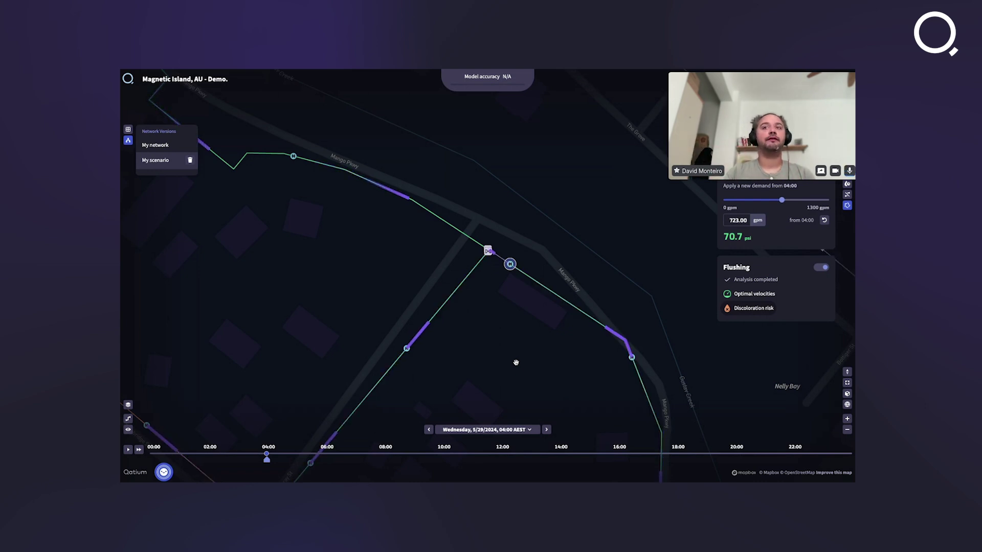
{"action": "scroll", "coordinate": [516, 361], "scroll_direction": "down", "scroll_amount": 5}
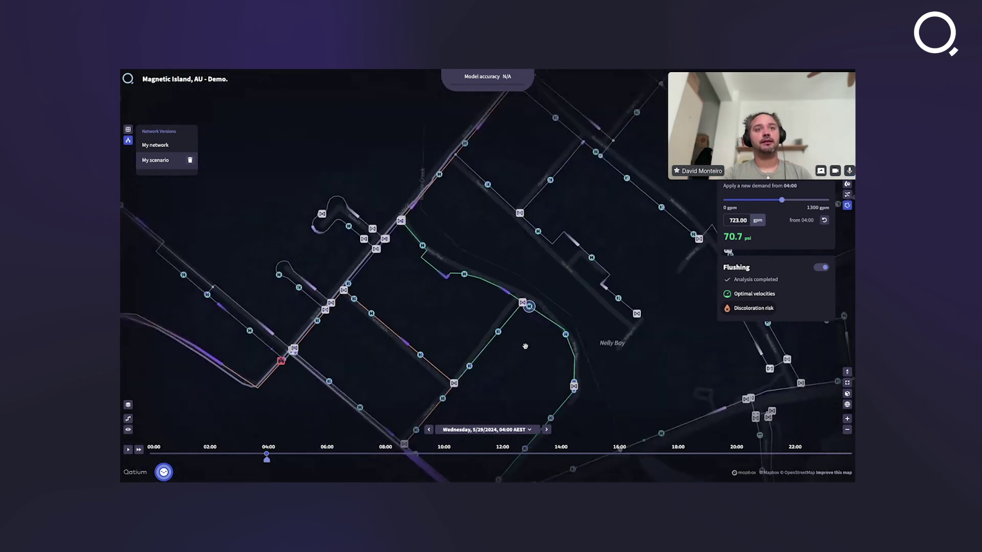
{"action": "left_click_drag", "start_coordinate": [514, 360], "coordinate": [508, 333]}
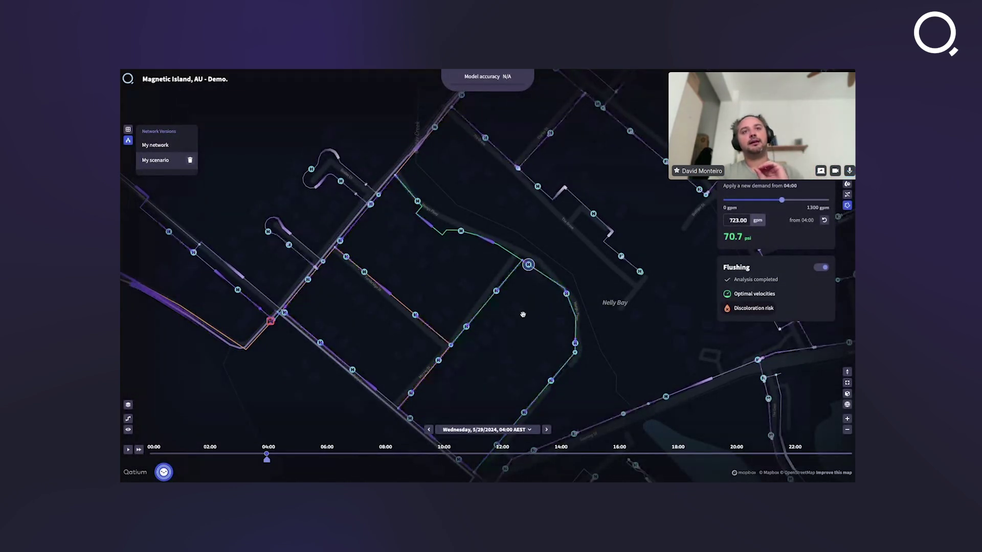
{"action": "scroll", "coordinate": [440, 292], "scroll_direction": "down", "scroll_amount": 5}
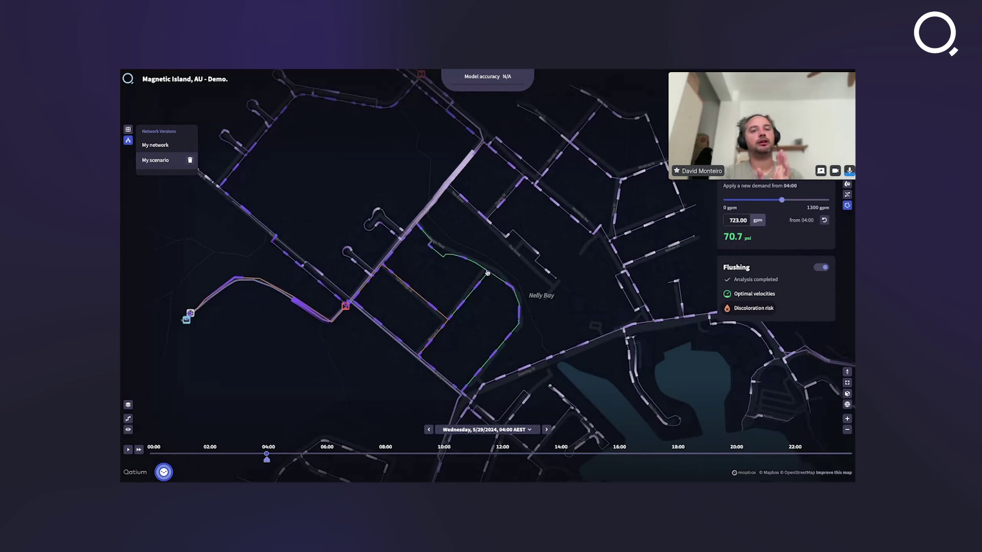
Zoom and pan the map to the junction around the flushing hydrant and valve V_29275838.
{"action": "scroll", "coordinate": [489, 274], "scroll_direction": "up", "scroll_amount": 3}
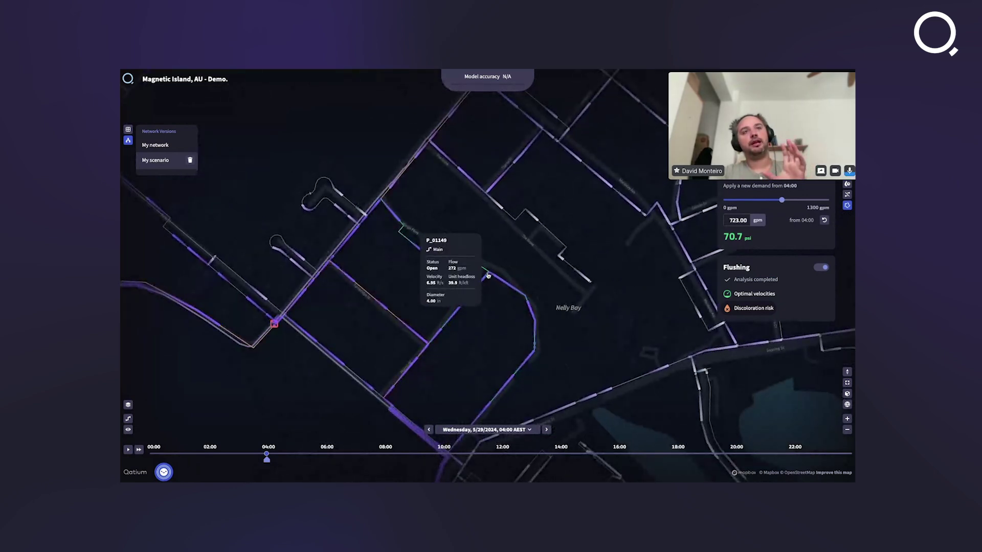
{"action": "scroll", "coordinate": [485, 297], "scroll_direction": "down", "scroll_amount": 3}
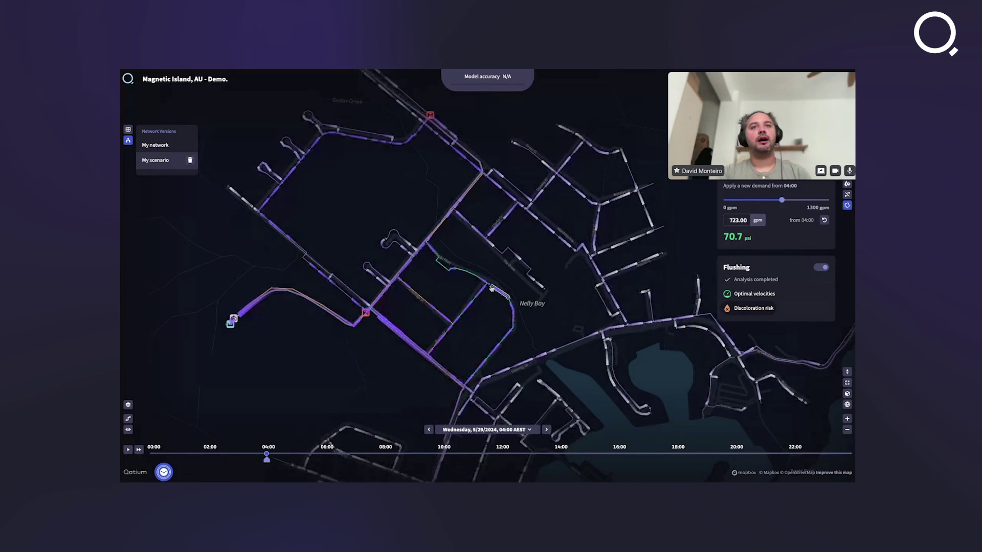
{"action": "scroll", "coordinate": [488, 284], "scroll_direction": "up", "scroll_amount": 5}
{"action": "scroll", "coordinate": [487, 286], "scroll_direction": "up", "scroll_amount": 3}
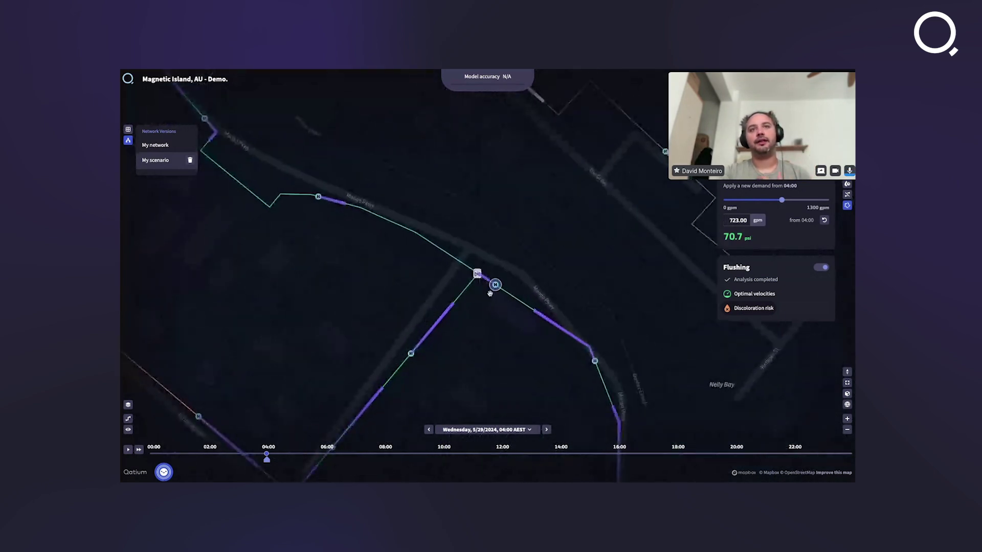
{"action": "scroll", "coordinate": [486, 288], "scroll_direction": "up", "scroll_amount": 3}
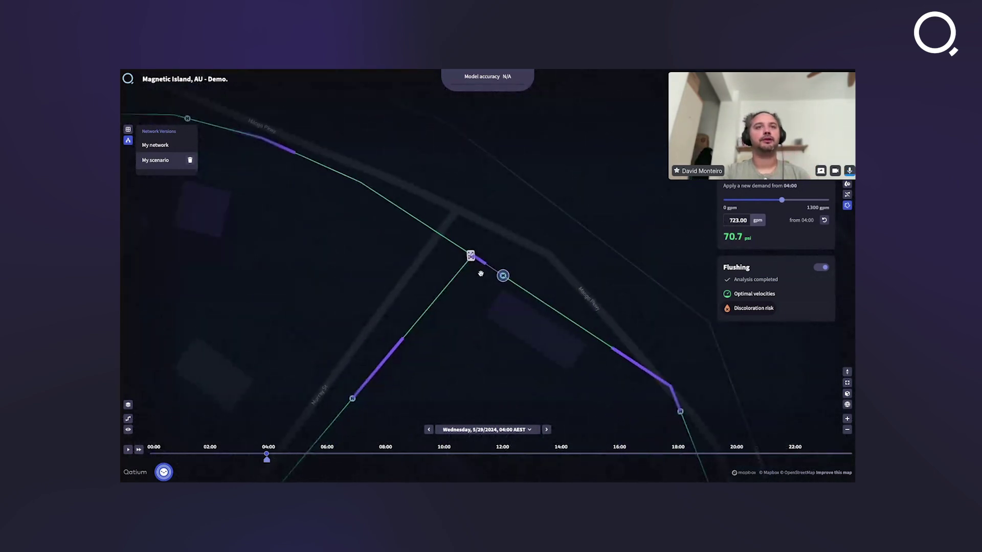
{"action": "scroll", "coordinate": [489, 284], "scroll_direction": "down", "scroll_amount": 3}
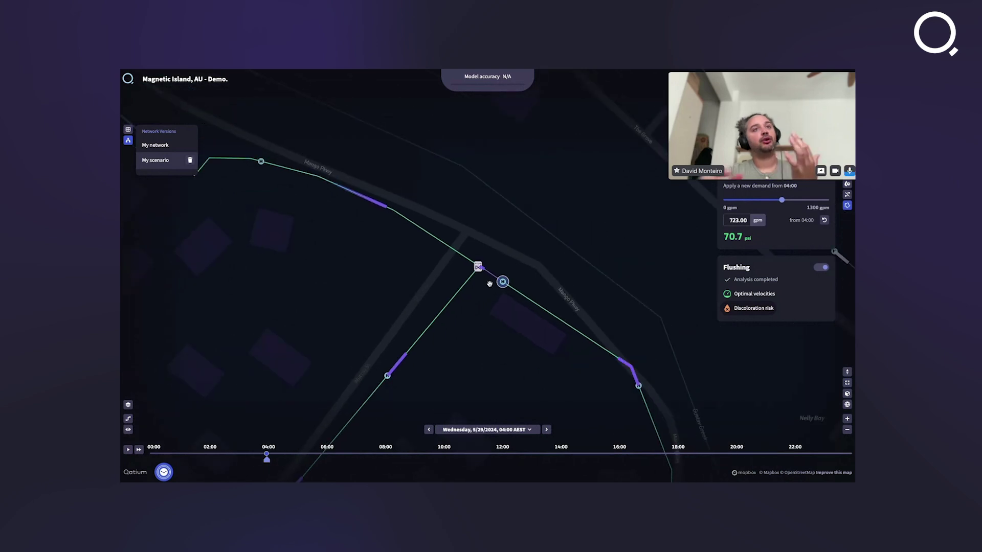
{"action": "scroll", "coordinate": [489, 283], "scroll_direction": "down", "scroll_amount": 1}
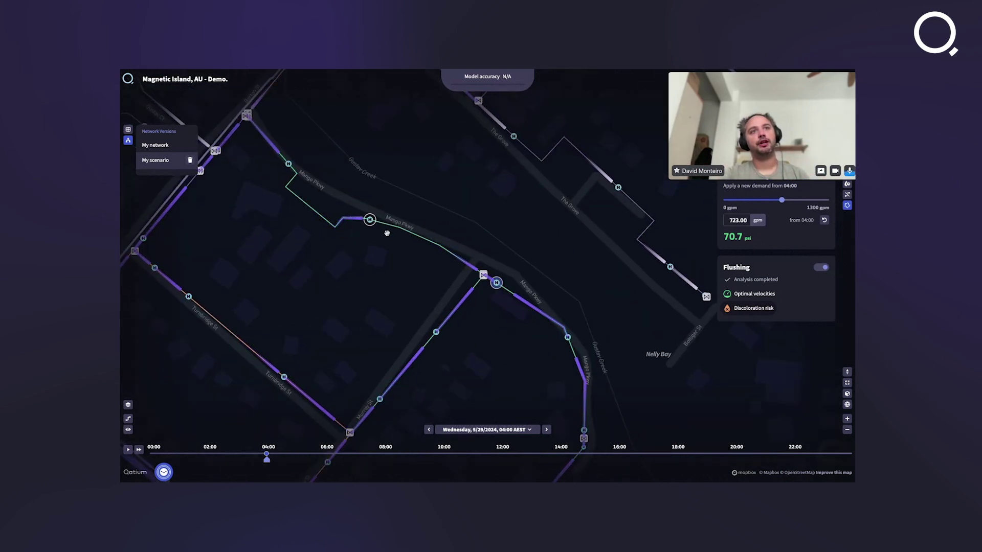
{"action": "left_click_drag", "start_coordinate": [574, 395], "coordinate": [366, 164]}
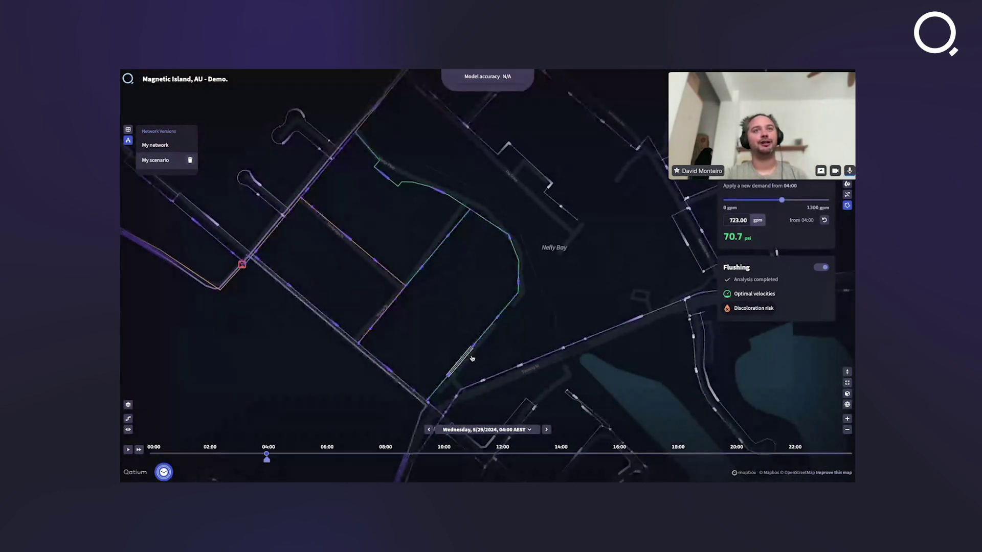
{"action": "scroll", "coordinate": [472, 200], "scroll_direction": "up", "scroll_amount": 5}
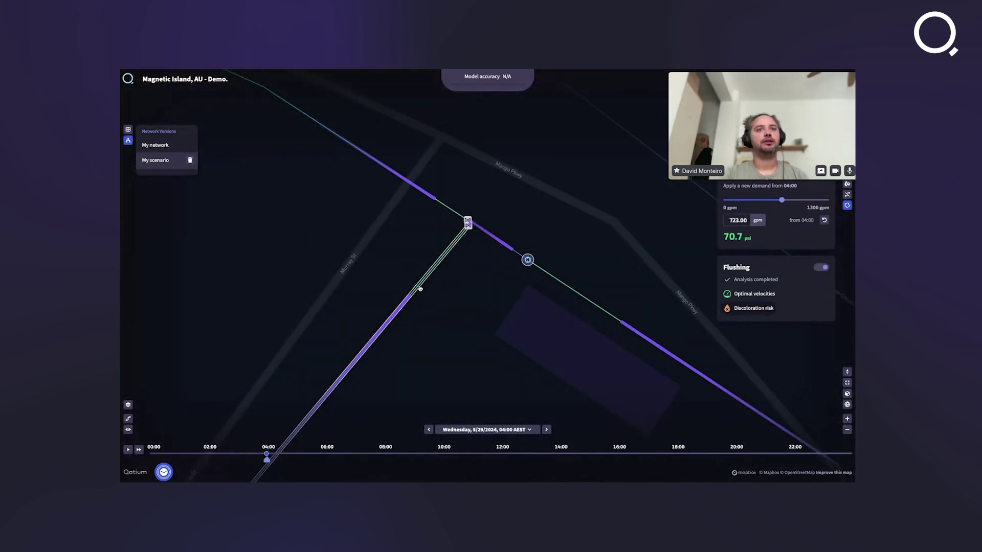
Set valve V_29275838 to Closed, cutting the hydrant flush to 541 gpm at 54.5 psi.
{"action": "left_click", "coordinate": [467, 226]}
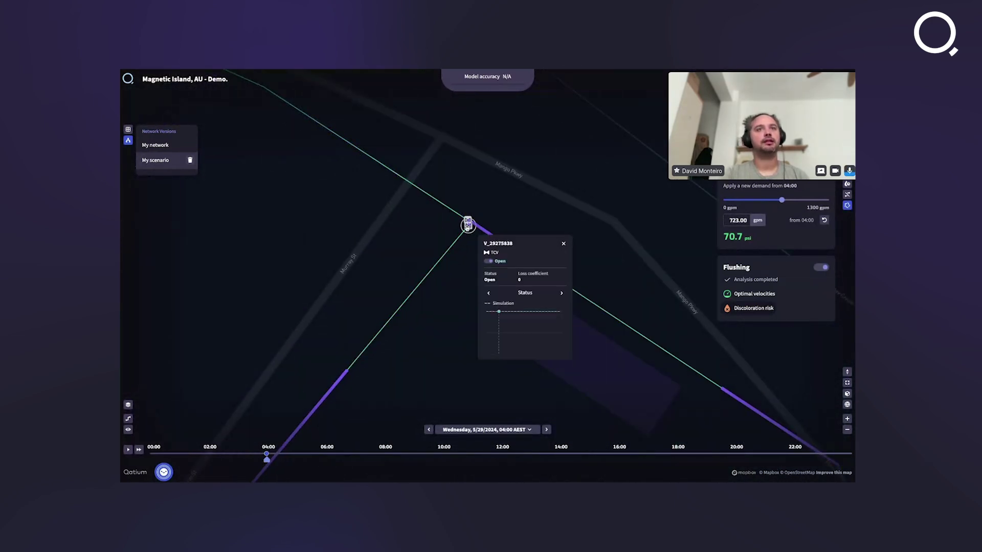
{"action": "left_click", "coordinate": [489, 261]}
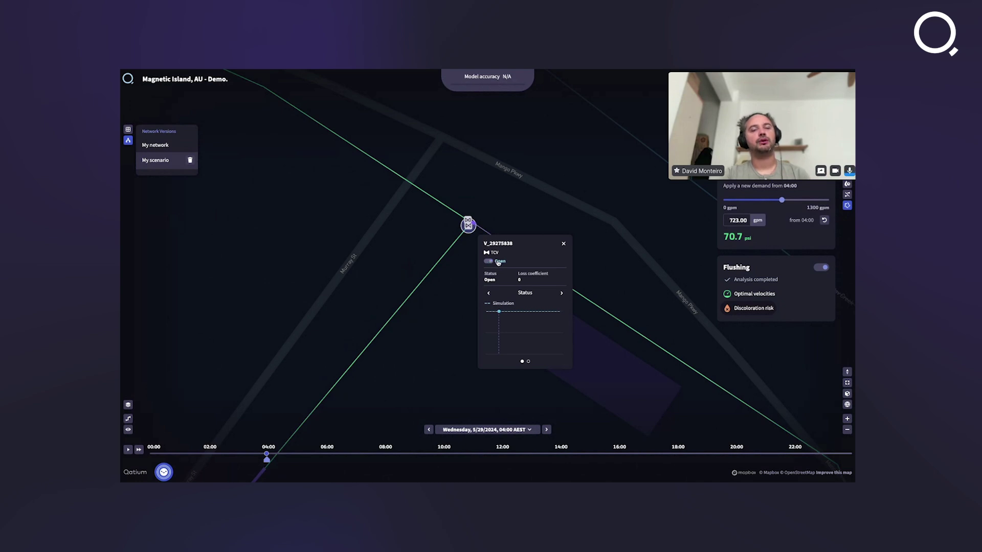
{"action": "left_click", "coordinate": [565, 245]}
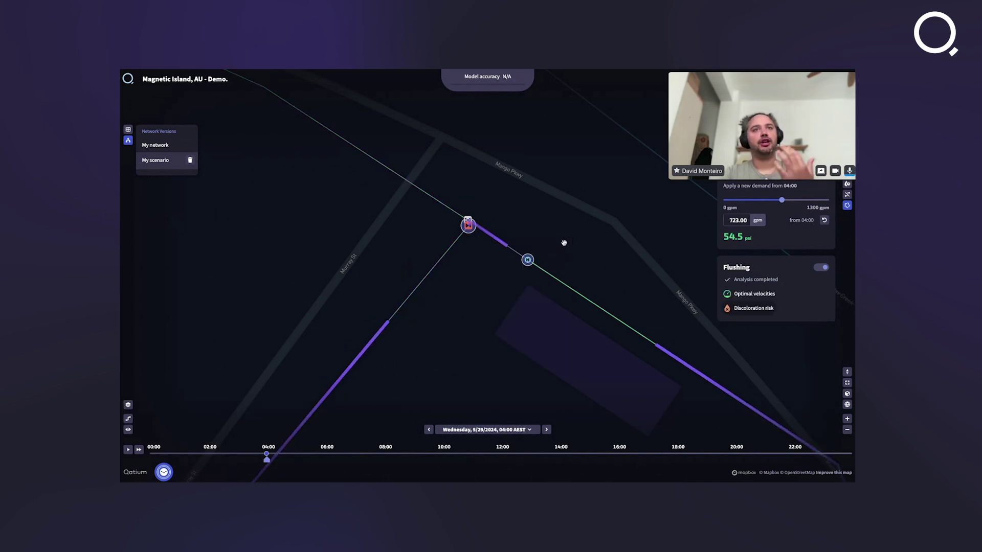
{"action": "scroll", "coordinate": [482, 289], "scroll_direction": "down", "scroll_amount": 2}
{"action": "scroll", "coordinate": [482, 292], "scroll_direction": "down", "scroll_amount": 2}
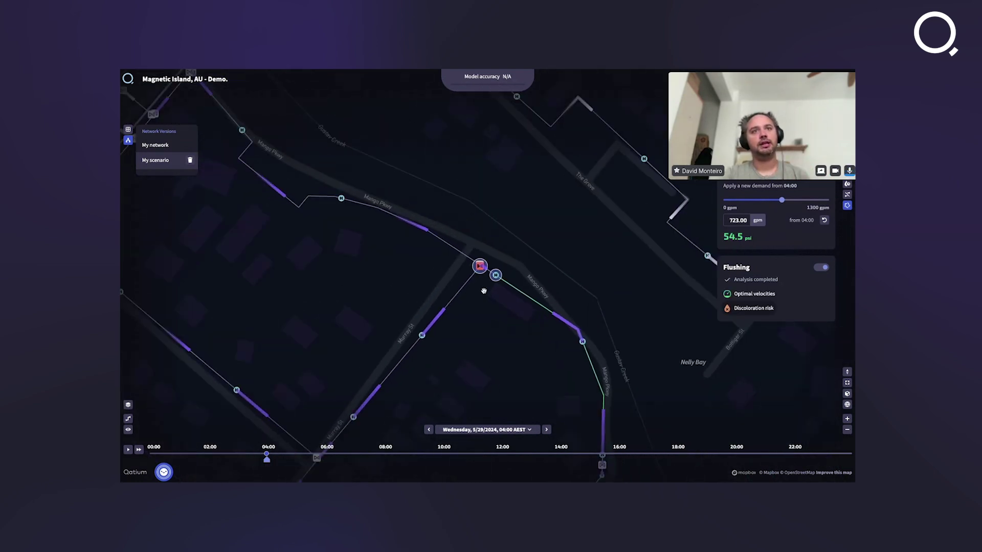
{"action": "scroll", "coordinate": [480, 311], "scroll_direction": "down", "scroll_amount": 3}
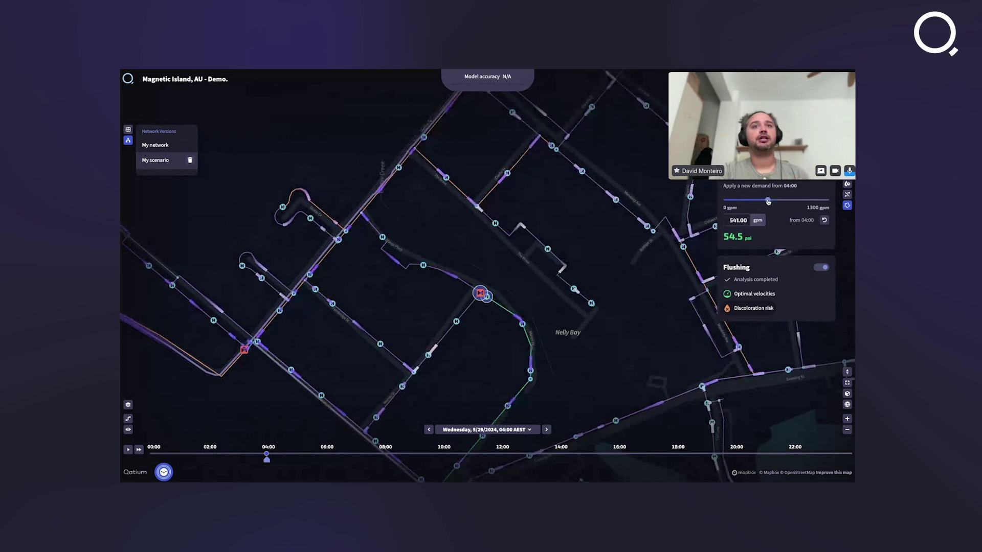
Lower the hydrant flushing demand to 475 gpm, bringing pressure back up to 74.1 psi.
{"action": "left_click_drag", "start_coordinate": [760, 202], "coordinate": [757, 202]}
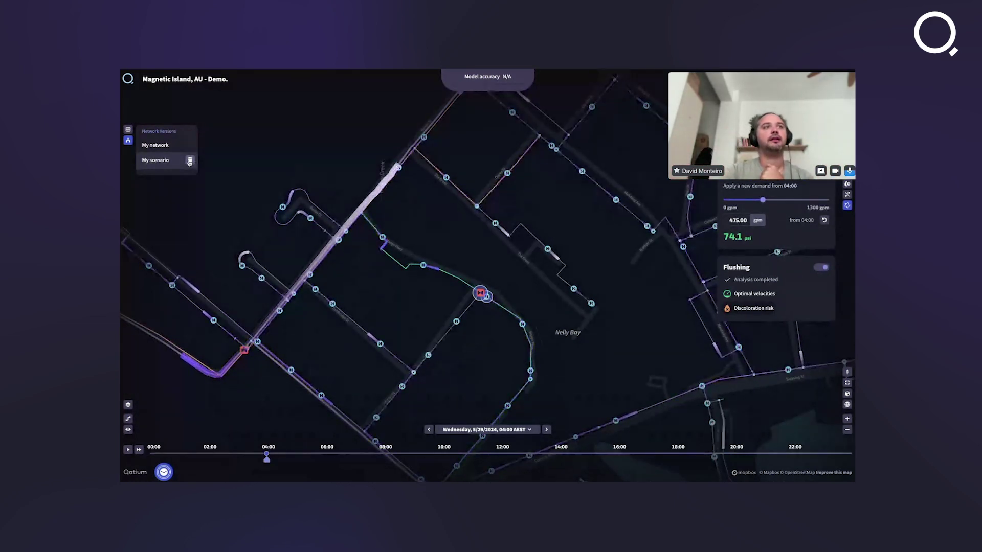
Return to the base My network version and zoom in on the Arcadia pipe network.
{"action": "left_click", "coordinate": [189, 161]}
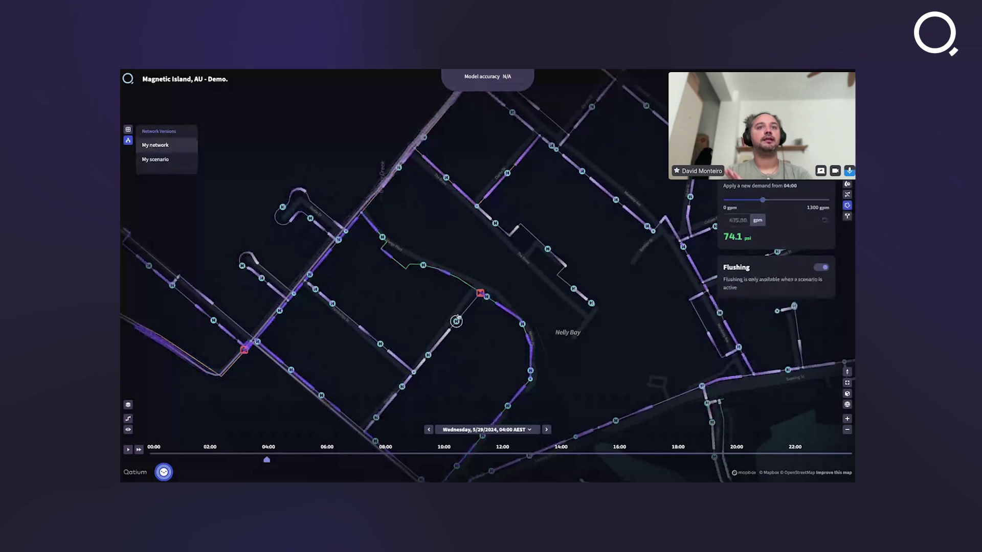
{"action": "scroll", "coordinate": [557, 347], "scroll_direction": "down", "scroll_amount": 5}
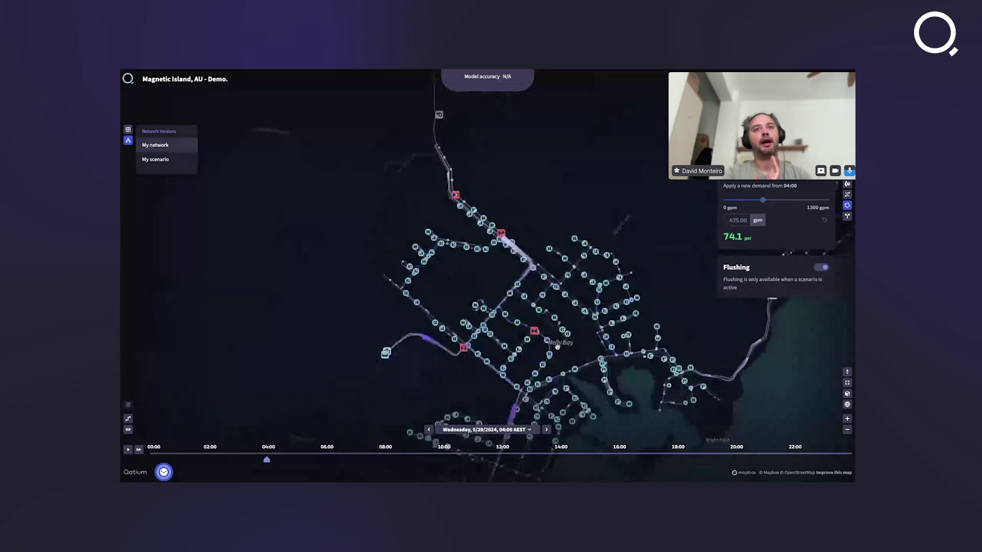
{"action": "left_click_drag", "start_coordinate": [520, 317], "coordinate": [408, 353]}
{"action": "scroll", "coordinate": [550, 317], "scroll_direction": "up", "scroll_amount": 3}
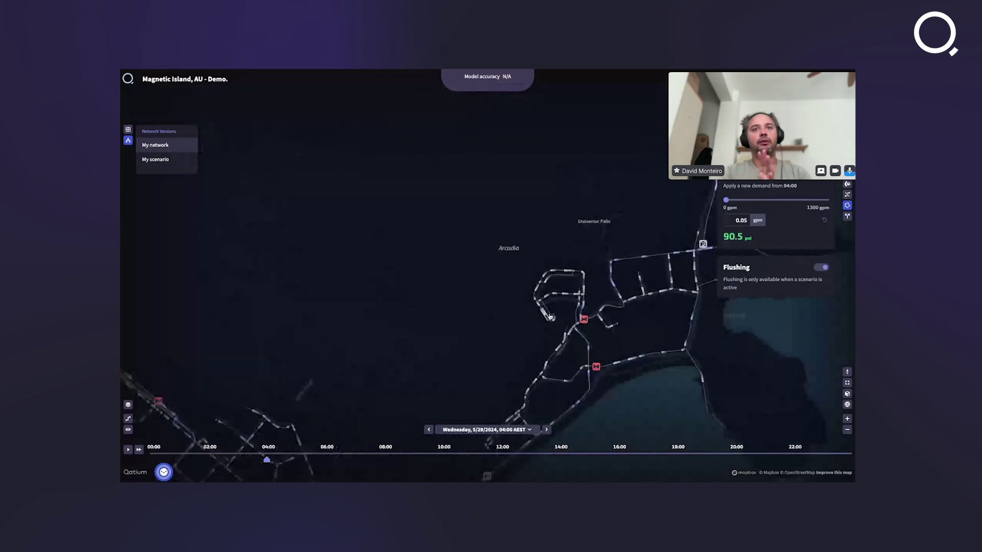
{"action": "scroll", "coordinate": [551, 317], "scroll_direction": "up", "scroll_amount": 5}
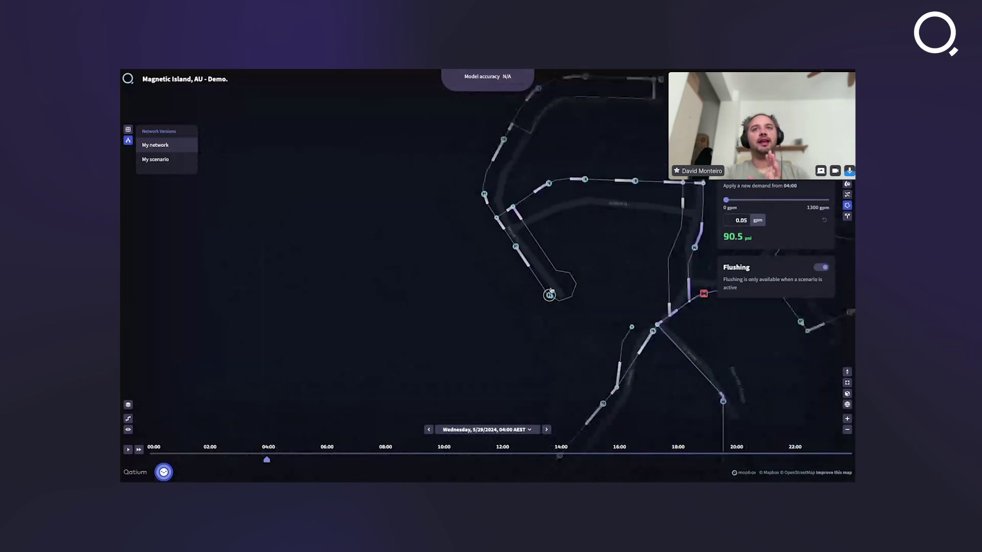
{"action": "left_click_drag", "start_coordinate": [592, 226], "coordinate": [555, 254]}
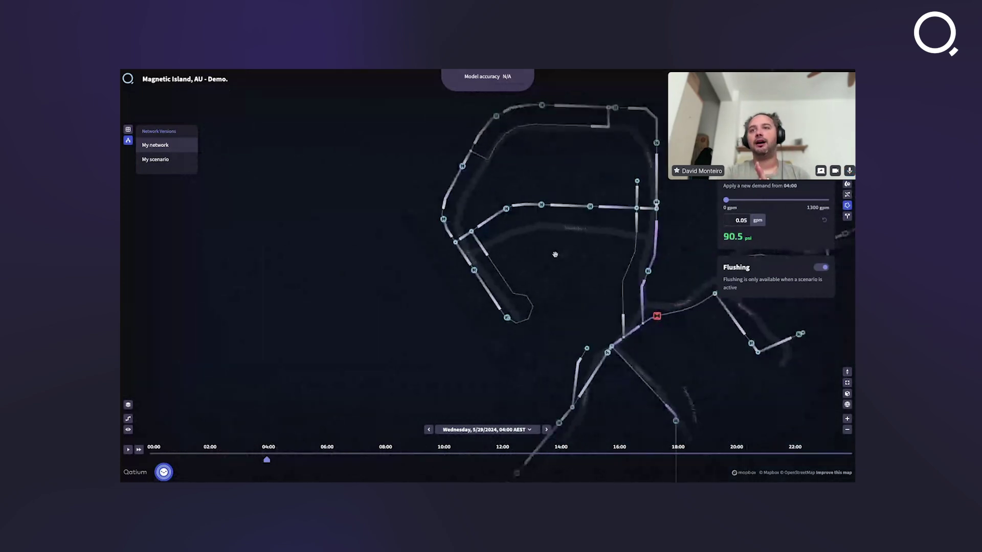
Check the Arcadia loop against satellite imagery, then restore the dark basemap centred on the loop.
{"action": "left_click", "coordinate": [847, 404]}
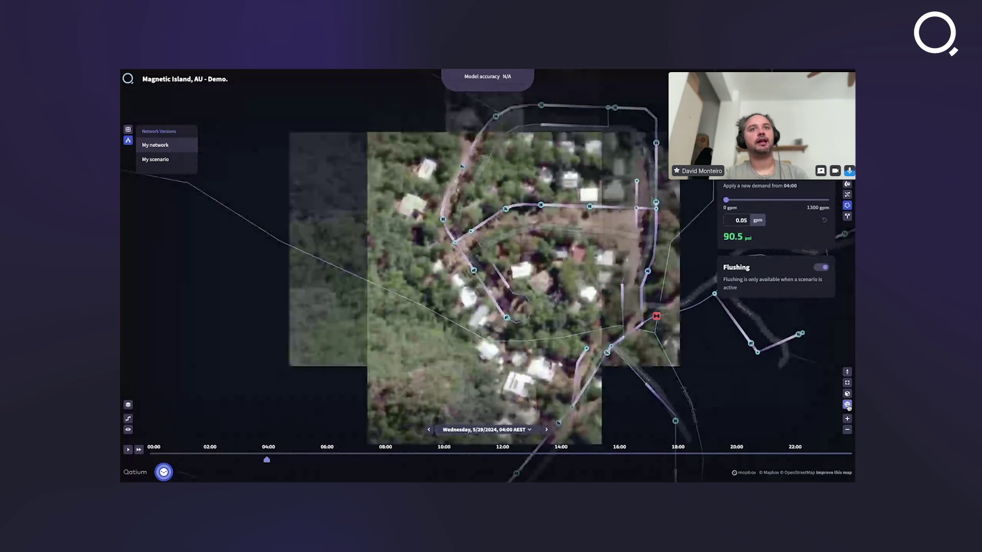
{"action": "left_click_drag", "start_coordinate": [521, 254], "coordinate": [464, 314]}
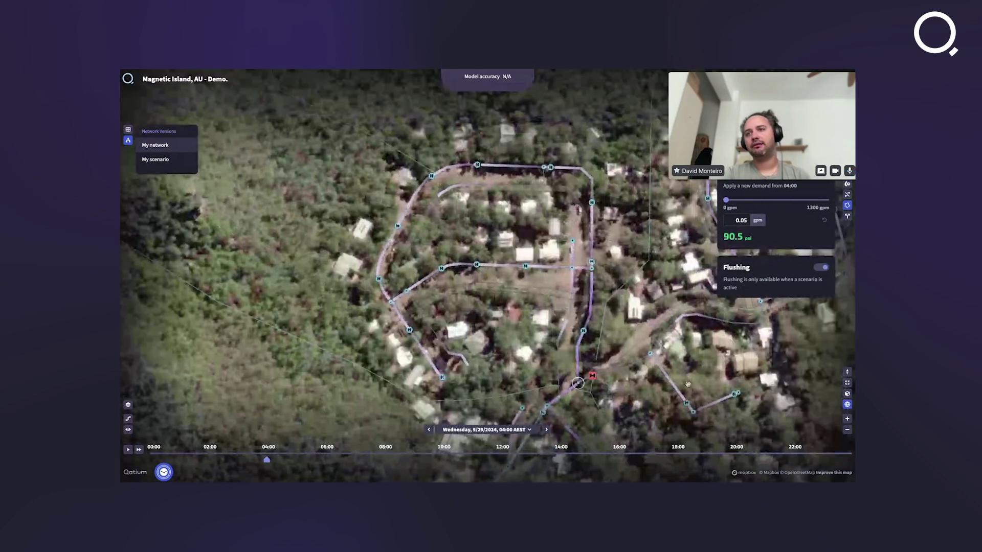
{"action": "left_click", "coordinate": [847, 404]}
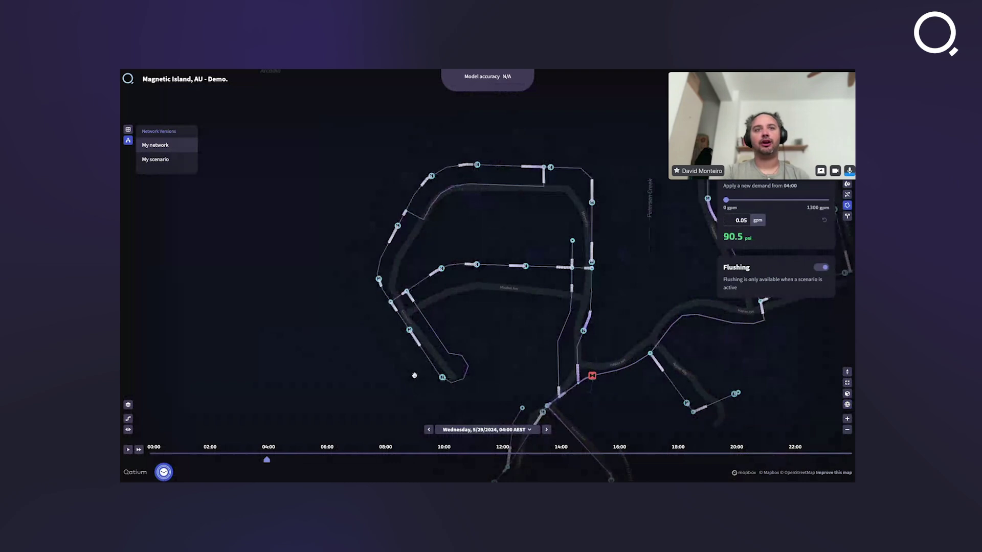
{"action": "left_click_drag", "start_coordinate": [428, 403], "coordinate": [442, 399]}
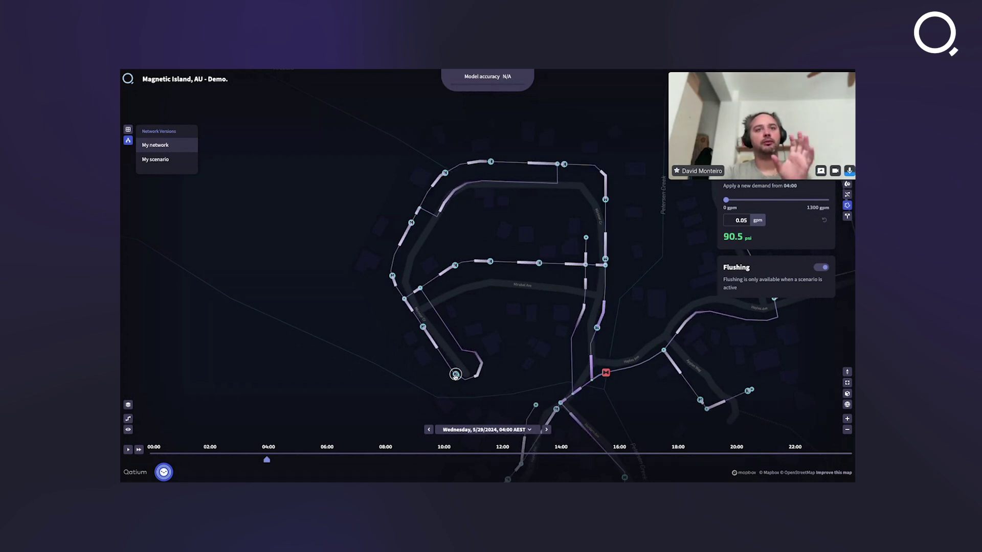
Raise hydrant H_25768089's flushing demand to 309 gpm from its details popup.
{"action": "left_click", "coordinate": [456, 375]}
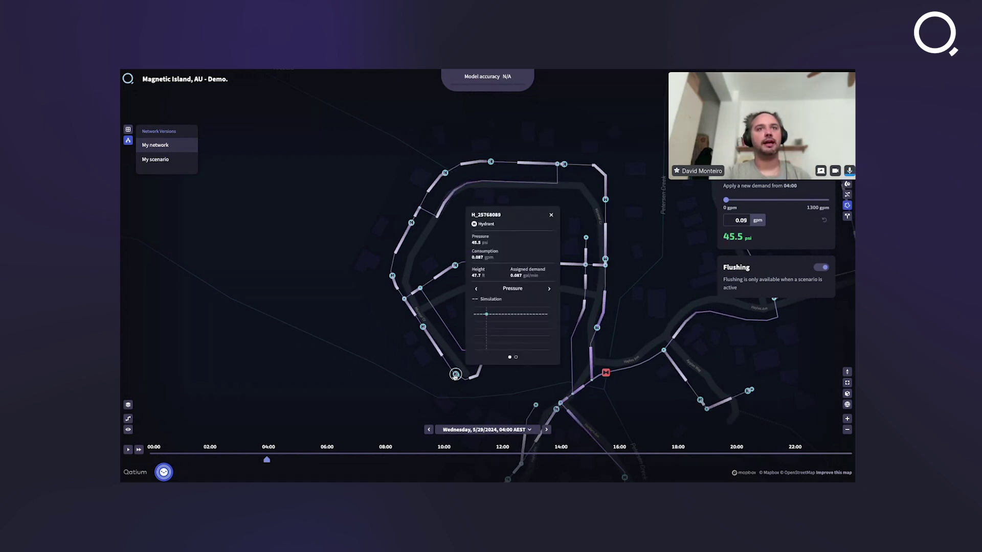
{"action": "left_click", "coordinate": [746, 201]}
{"action": "left_click_drag", "start_coordinate": [746, 200], "coordinate": [750, 200]}
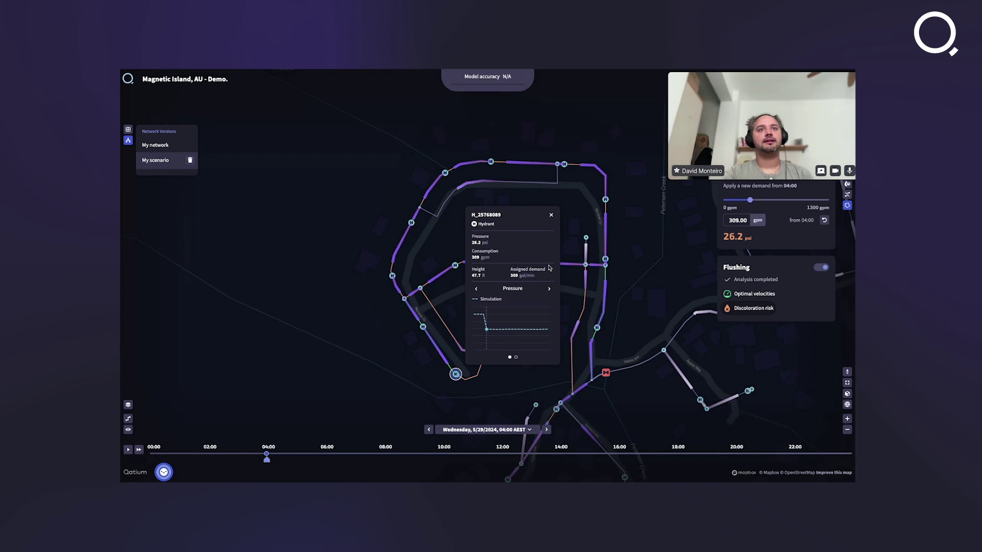
{"action": "left_click", "coordinate": [551, 216]}
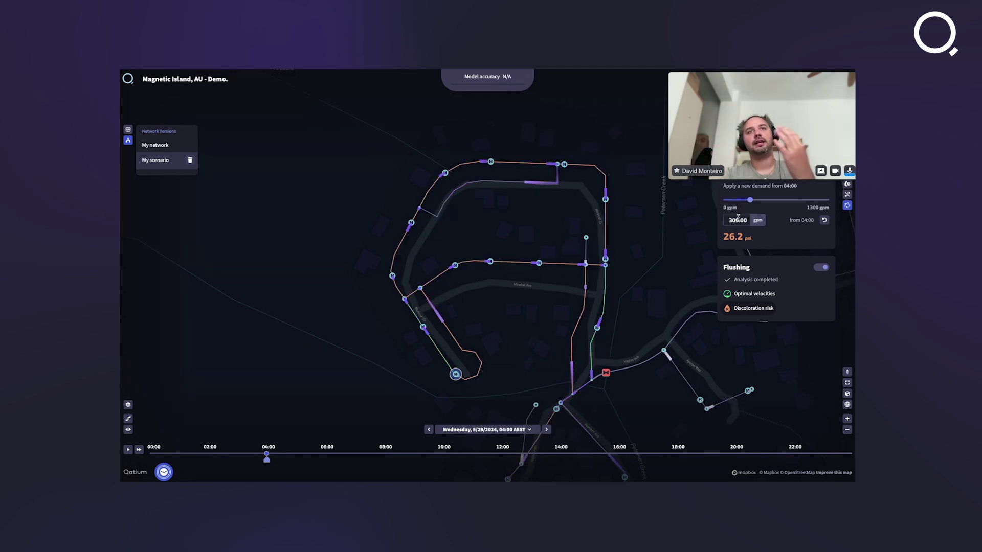
Lower the hydrant demand to 200 gpm, giving 36.9 psi from 04:00.
{"action": "left_click_drag", "start_coordinate": [750, 200], "coordinate": [741, 201]}
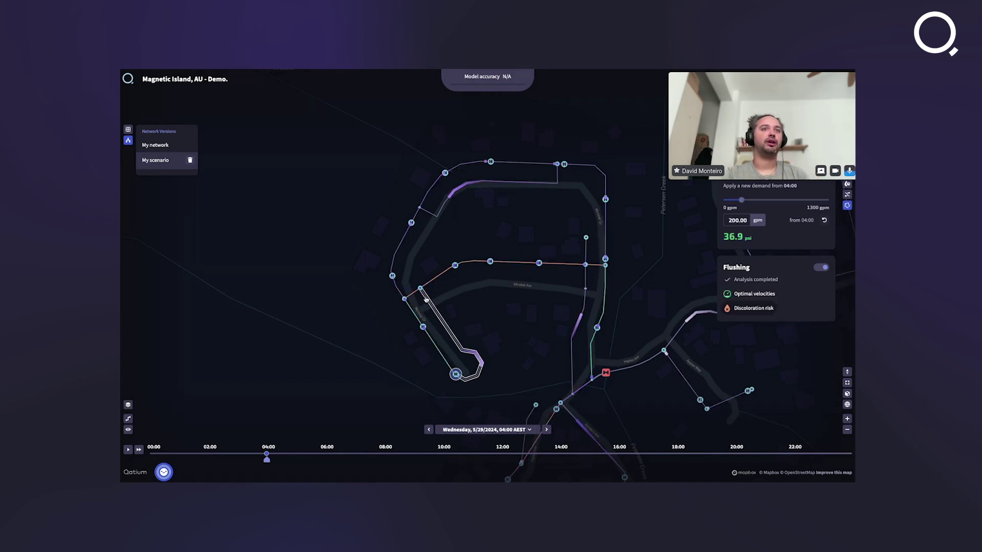
{"action": "scroll", "coordinate": [418, 296], "scroll_direction": "up", "scroll_amount": 5}
{"action": "scroll", "coordinate": [417, 295], "scroll_direction": "up", "scroll_amount": 3}
Close TCV valve V_29283440 on the loop after checking valve V_29283441.
{"action": "left_click", "coordinate": [422, 264]}
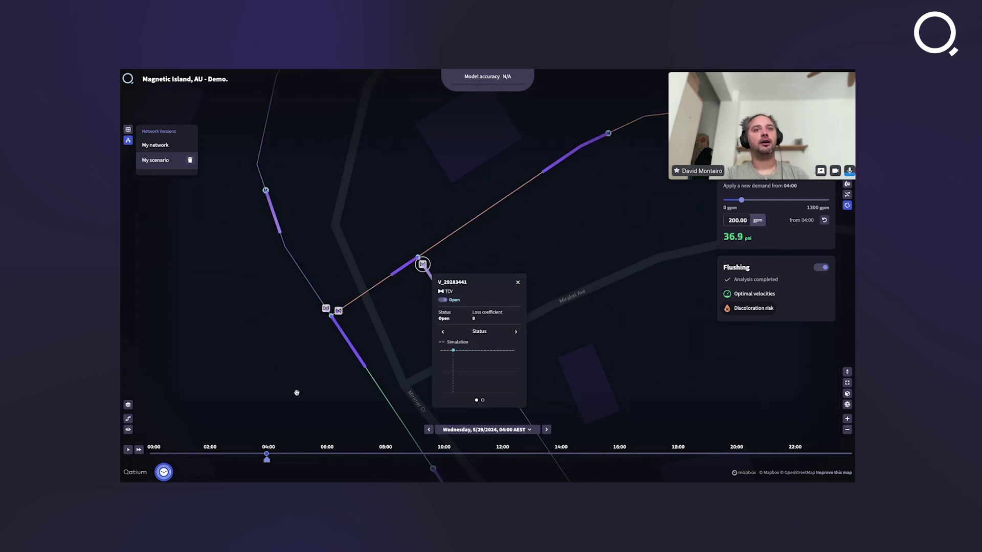
{"action": "left_click", "coordinate": [338, 311]}
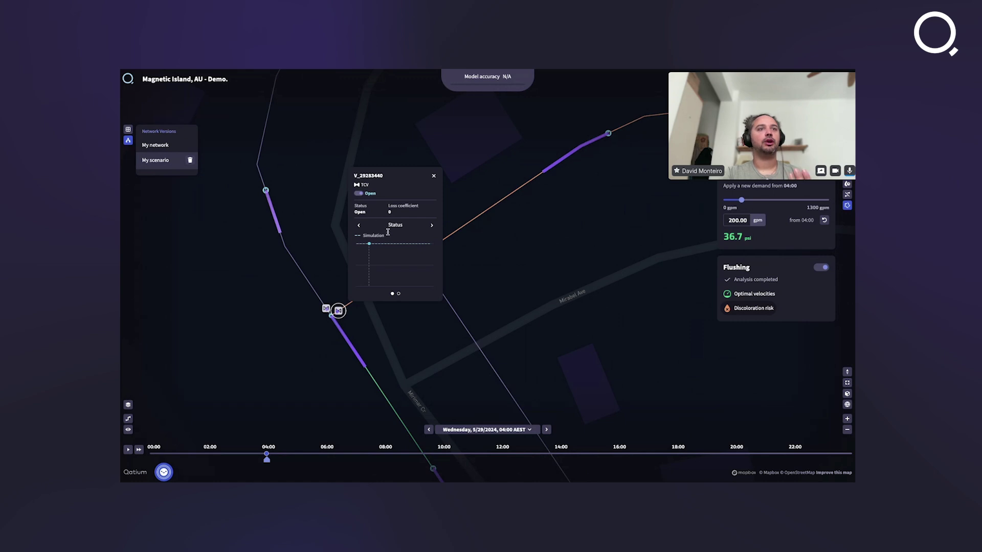
{"action": "left_click_drag", "start_coordinate": [412, 358], "coordinate": [440, 177]}
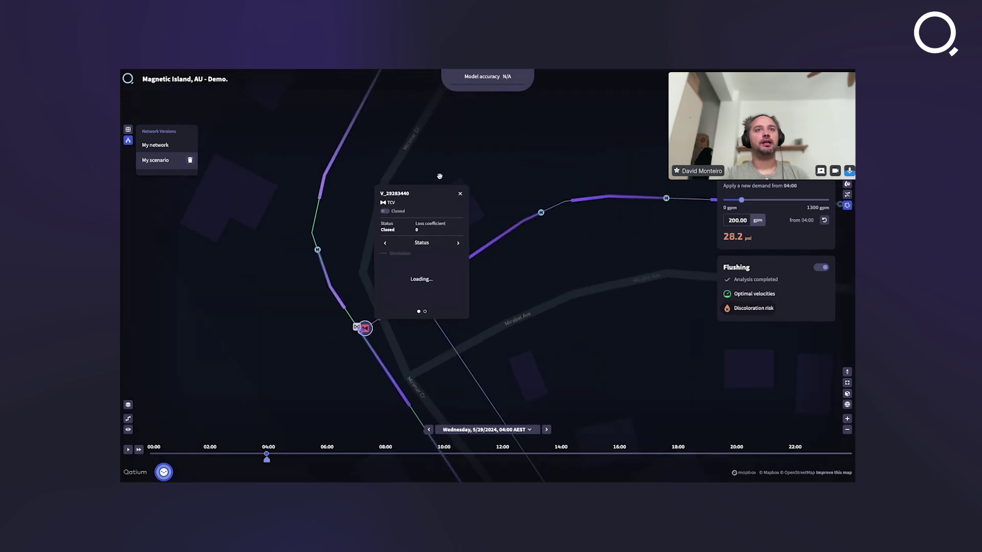
{"action": "left_click", "coordinate": [460, 193]}
{"action": "scroll", "coordinate": [508, 321], "scroll_direction": "down", "scroll_amount": 3}
{"action": "scroll", "coordinate": [509, 321], "scroll_direction": "down", "scroll_amount": 3}
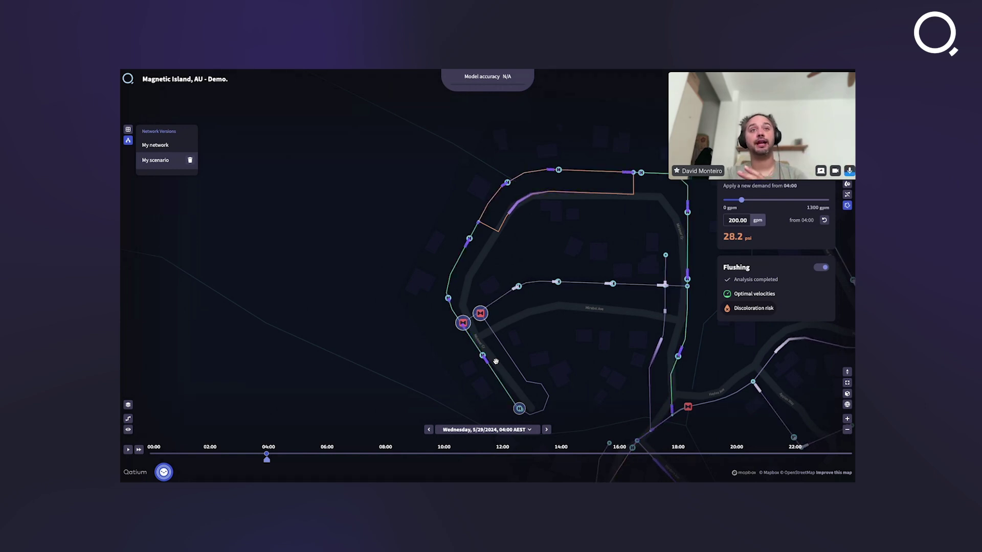
{"action": "scroll", "coordinate": [473, 225], "scroll_direction": "up", "scroll_amount": 5}
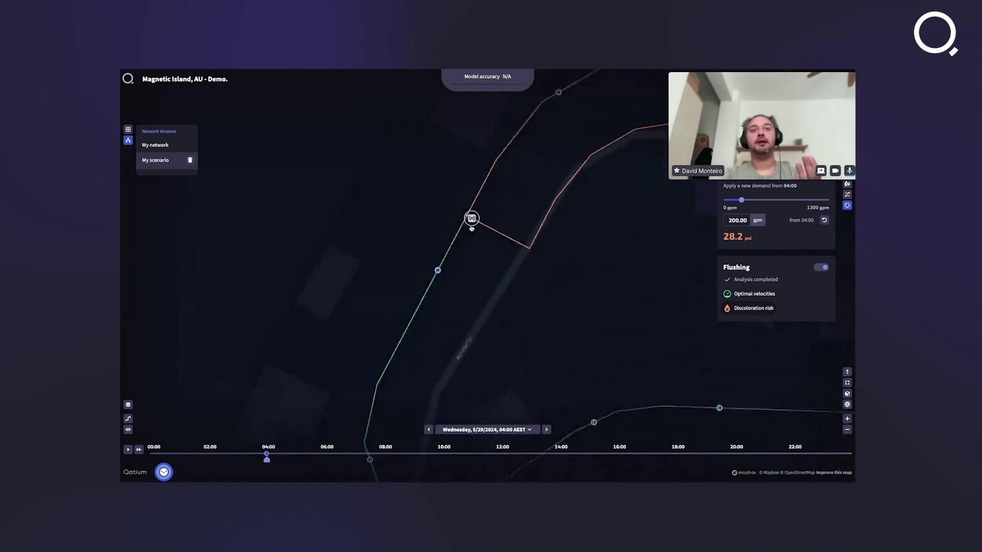
Close valve V_29291791 and view the whole valved loop, hydrant now at 27.1 psi.
{"action": "left_click", "coordinate": [471, 220]}
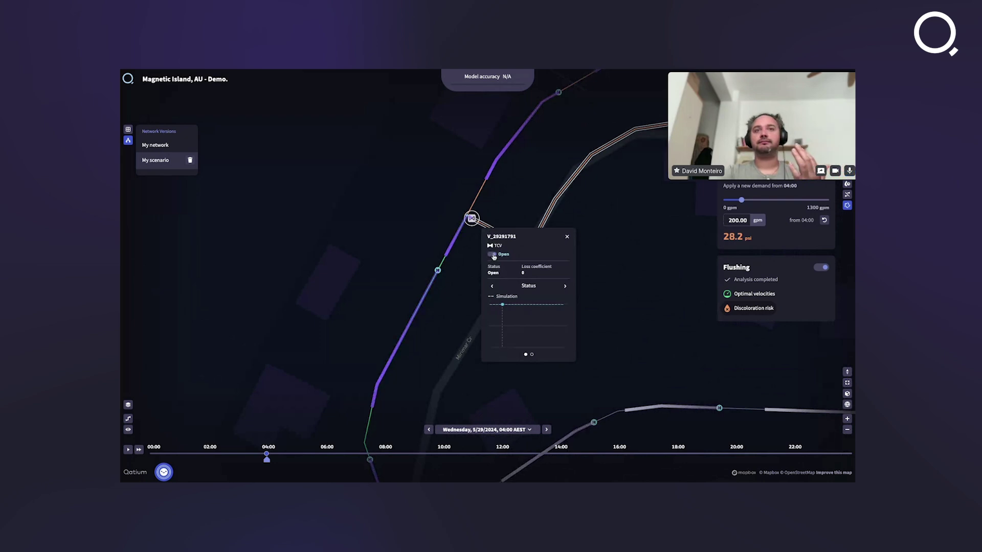
{"action": "left_click", "coordinate": [493, 254]}
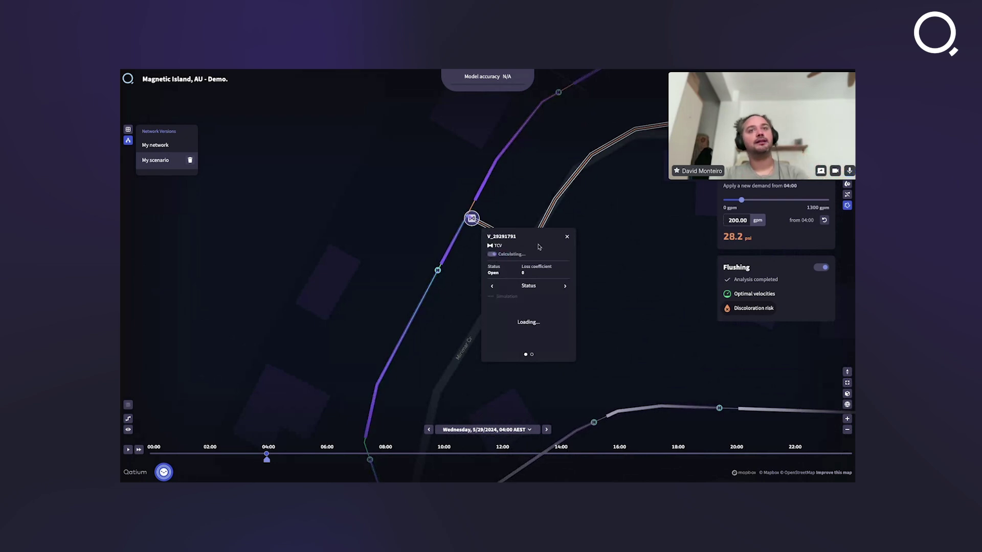
{"action": "left_click", "coordinate": [568, 237]}
{"action": "scroll", "coordinate": [496, 340], "scroll_direction": "down", "scroll_amount": 6}
{"action": "left_click_drag", "start_coordinate": [579, 307], "coordinate": [499, 217]}
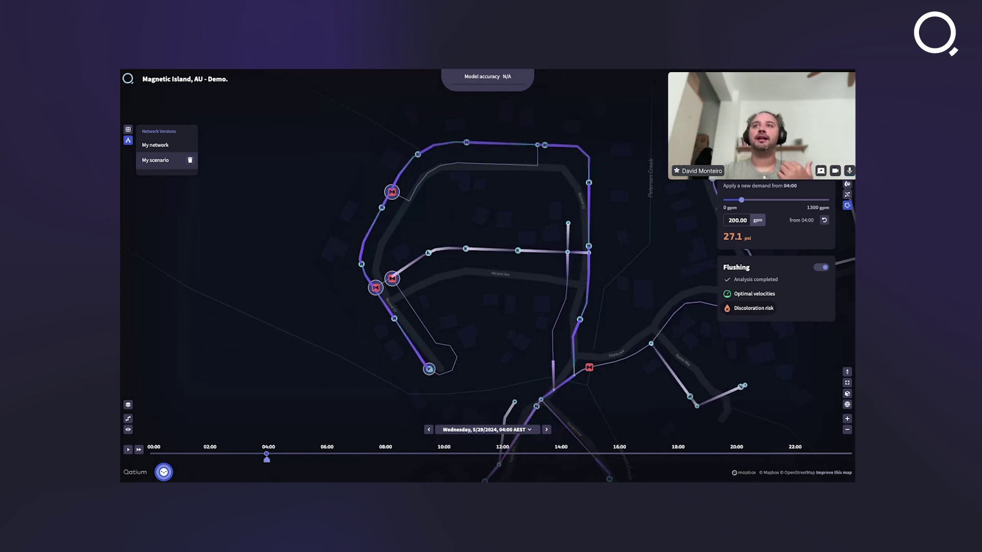
Review the island pressure hex map spanning 26.0 to 117 psi, then advance to the SDK slide.
{"action": "scroll", "coordinate": [774, 207], "scroll_direction": "up", "scroll_amount": 3}
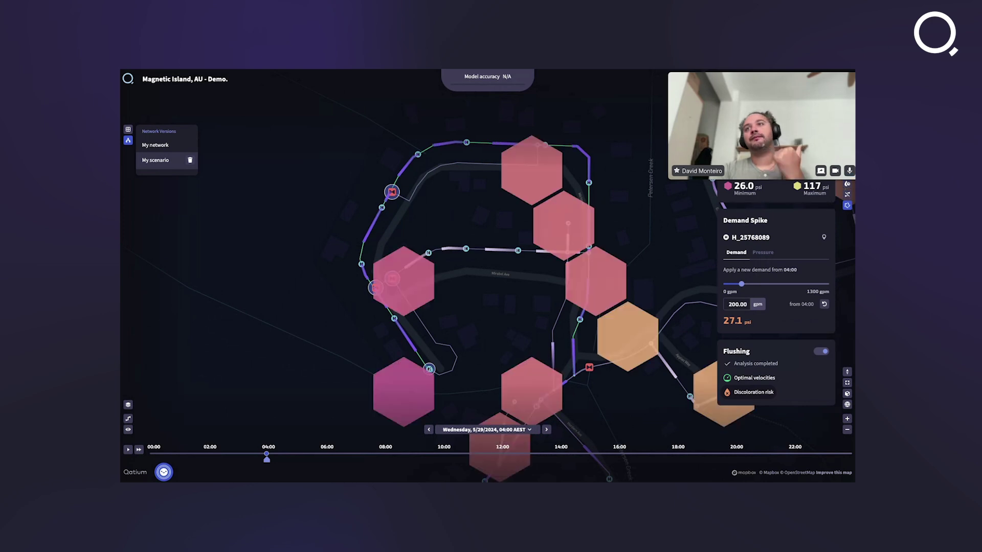
{"action": "scroll", "coordinate": [473, 352], "scroll_direction": "down", "scroll_amount": 5}
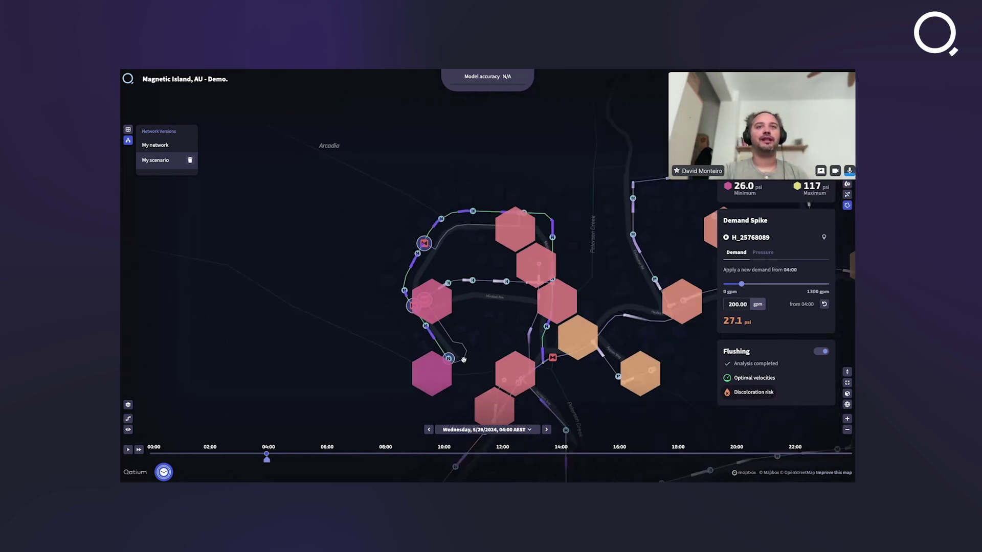
{"action": "scroll", "coordinate": [473, 351], "scroll_direction": "down", "scroll_amount": 3}
{"action": "scroll", "coordinate": [463, 256], "scroll_direction": "up", "scroll_amount": 4}
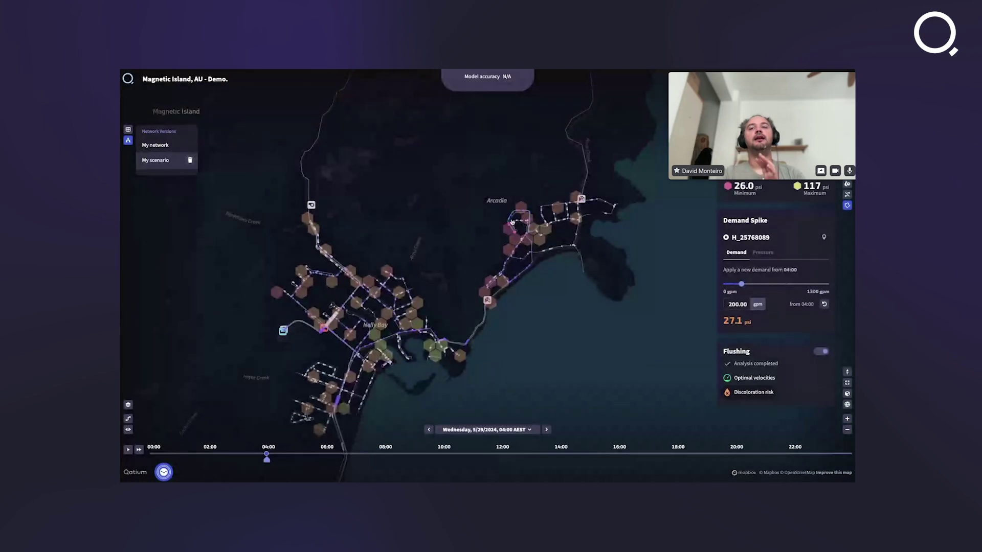
{"action": "scroll", "coordinate": [461, 254], "scroll_direction": "down", "scroll_amount": 5}
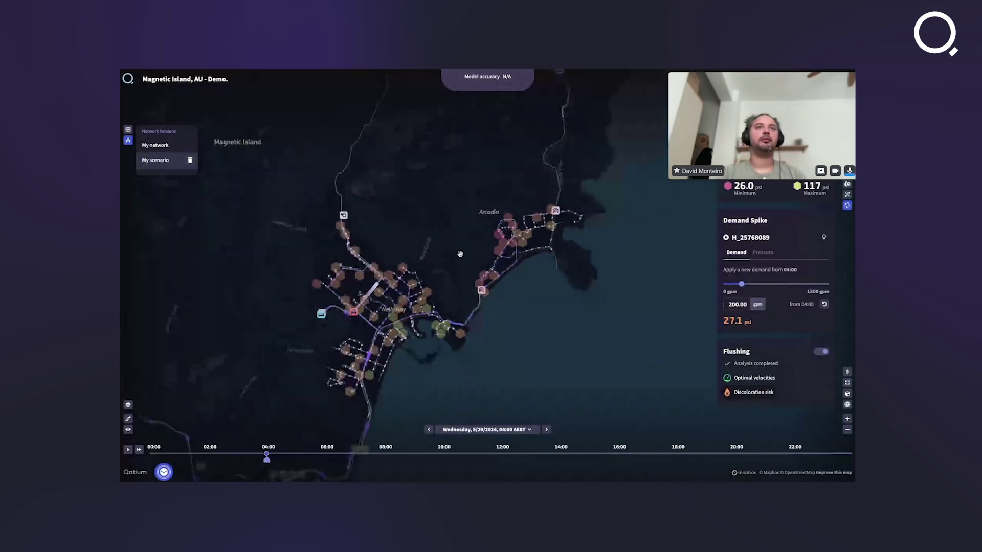
{"action": "scroll", "coordinate": [501, 244], "scroll_direction": "up", "scroll_amount": 5}
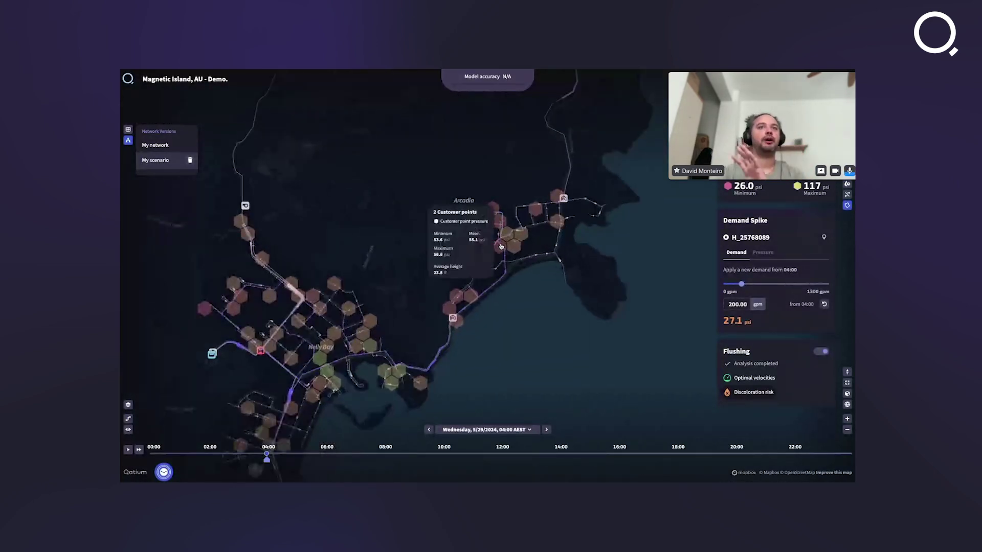
{"action": "scroll", "coordinate": [500, 244], "scroll_direction": "up", "scroll_amount": 5}
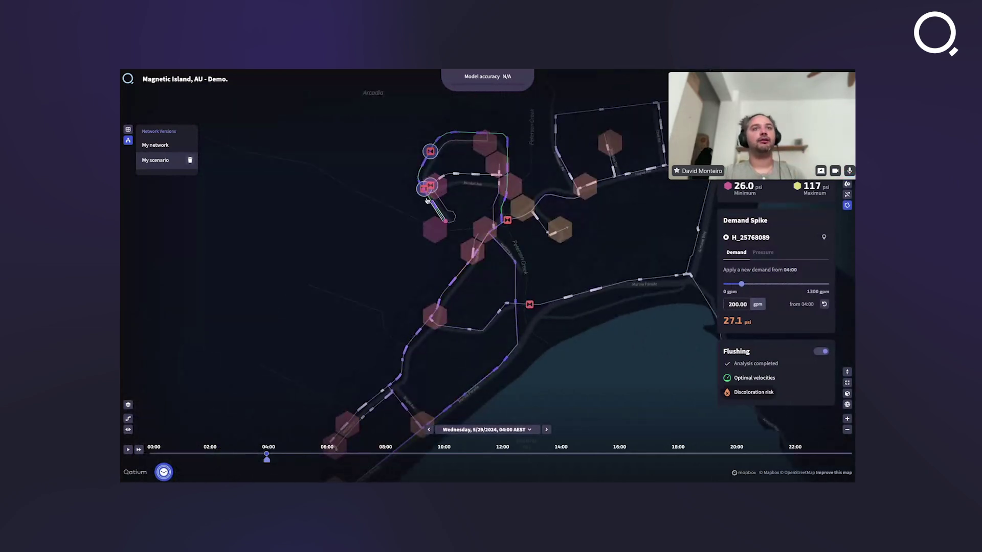
{"action": "scroll", "coordinate": [427, 201], "scroll_direction": "down", "scroll_amount": 10}
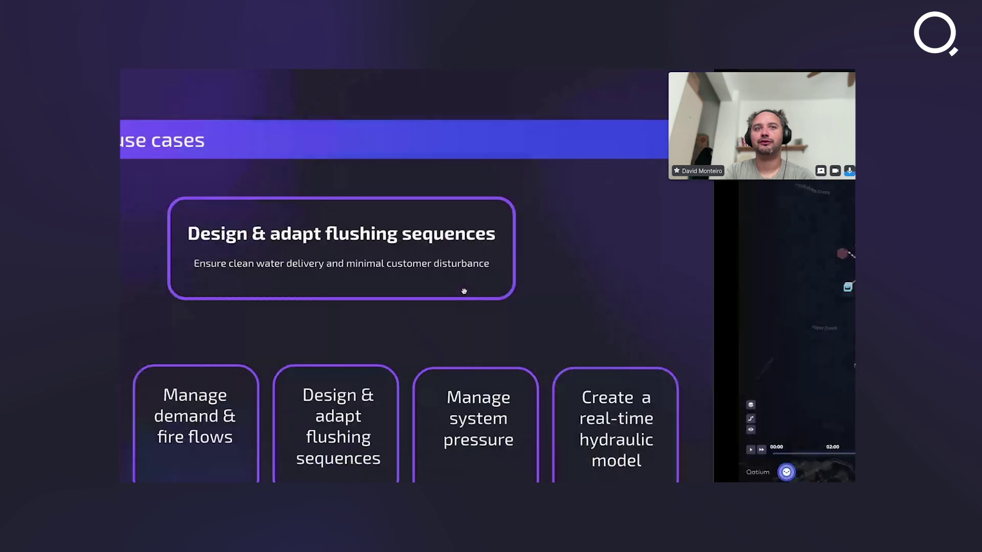
{"action": "key", "text": "Right"}
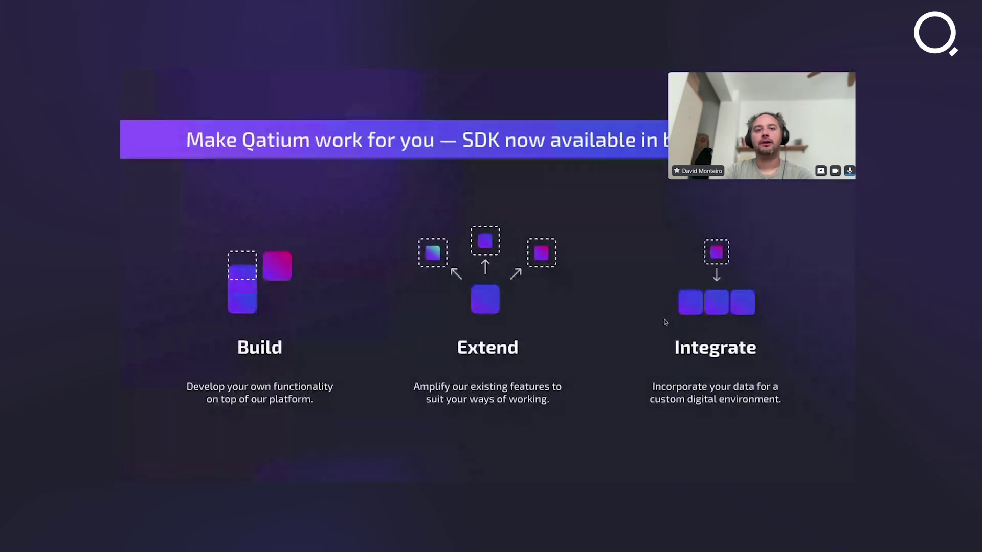